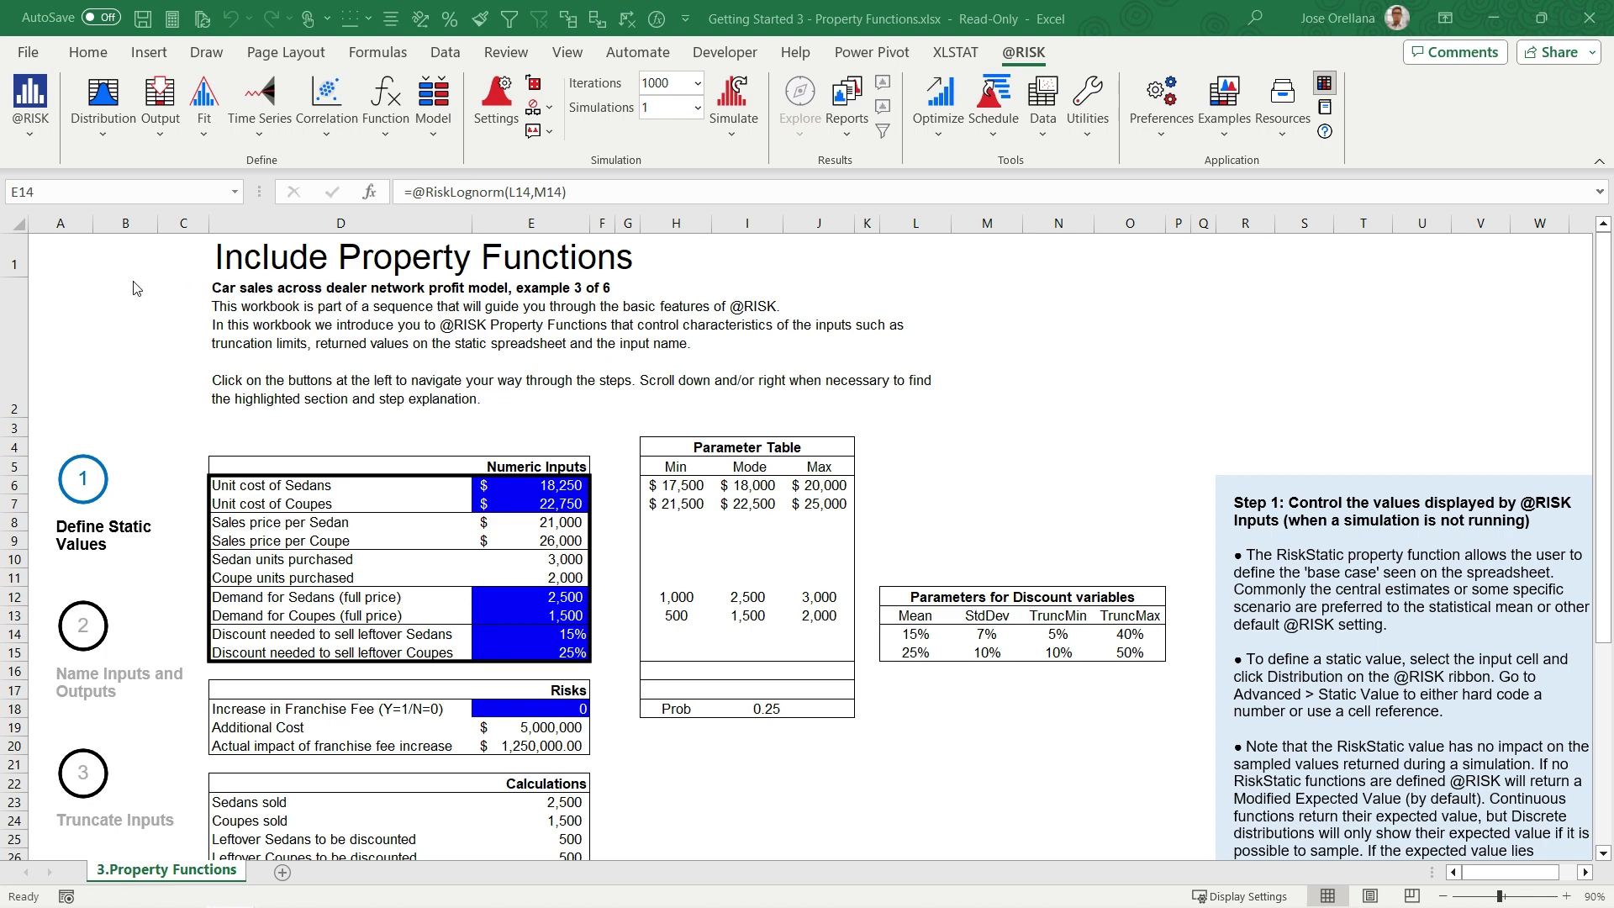
pyautogui.scroll(-2, 133, 288)
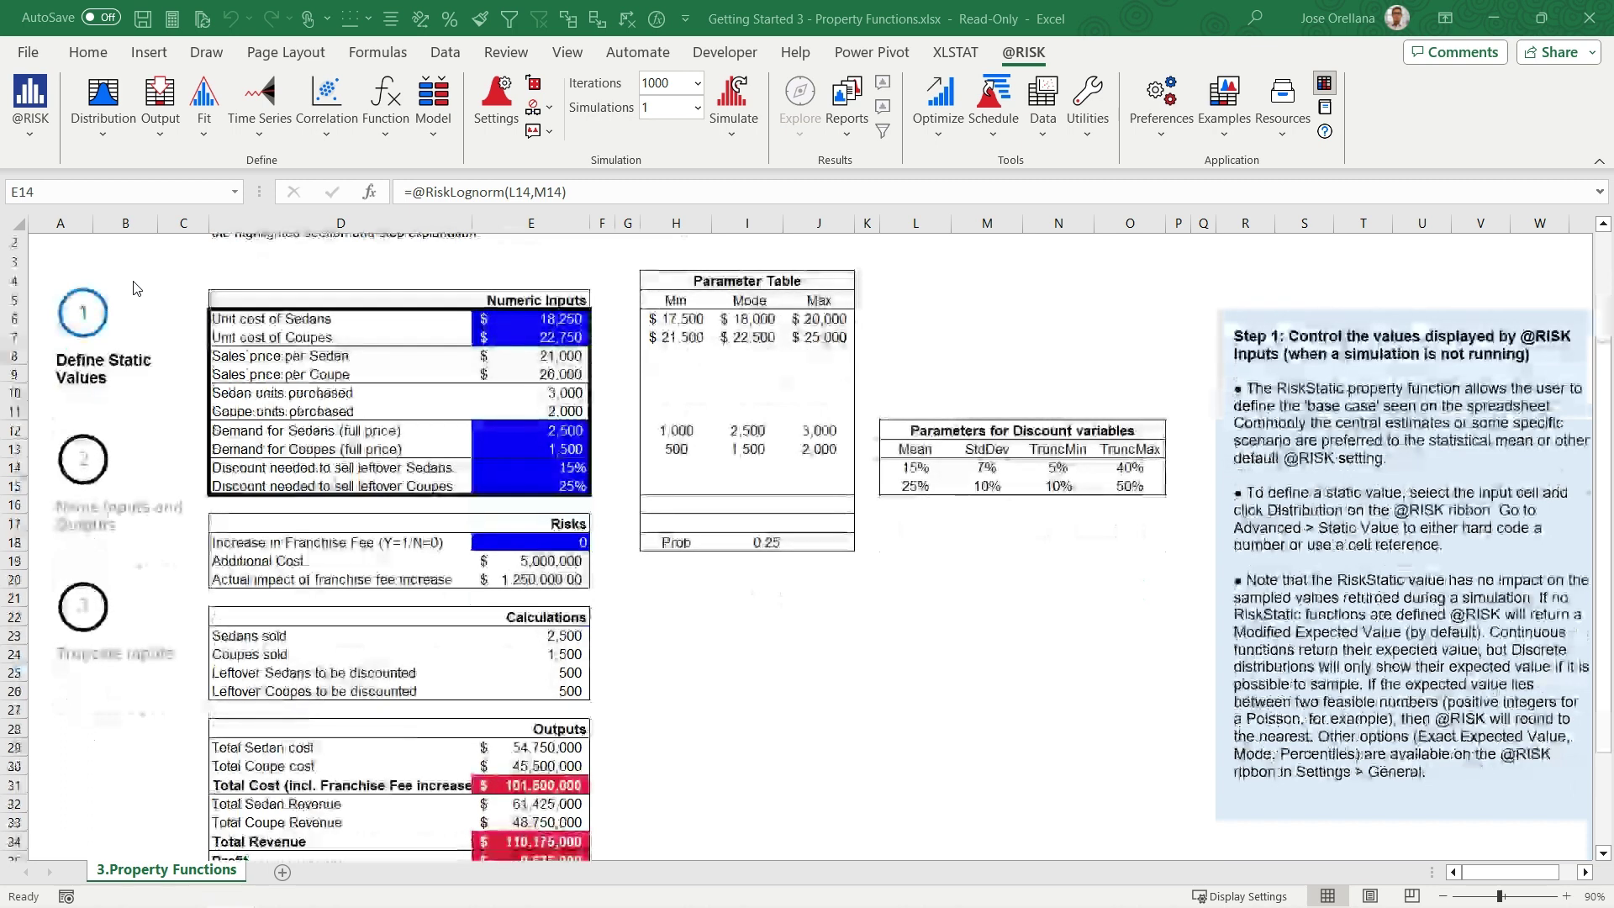
pyautogui.scroll(-1, 133, 289)
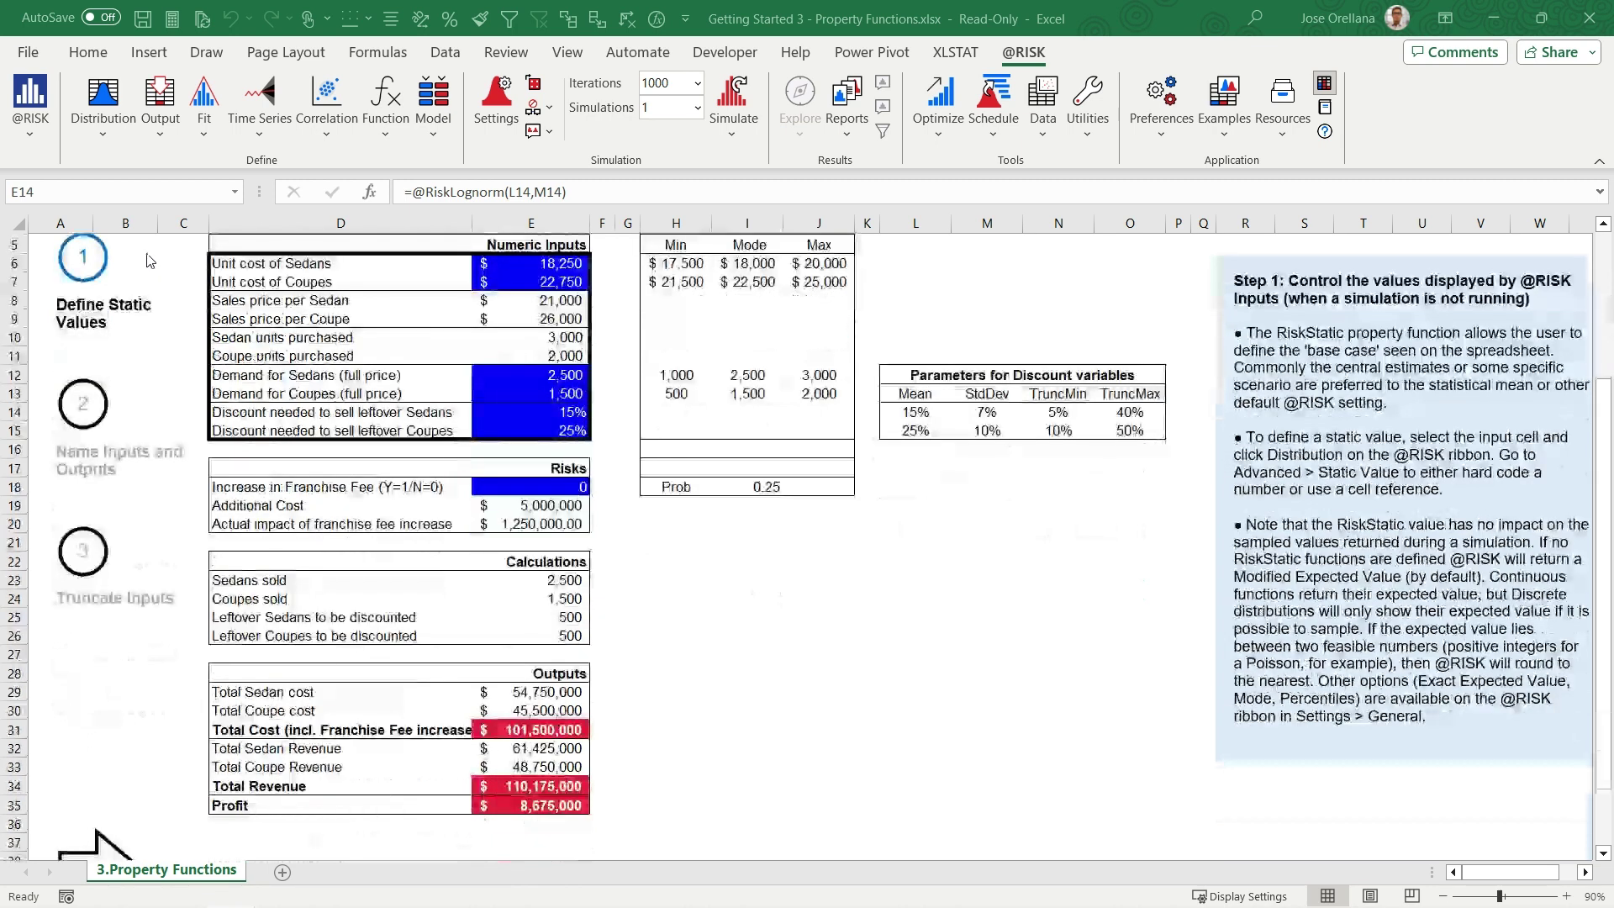
pyautogui.click(510, 268)
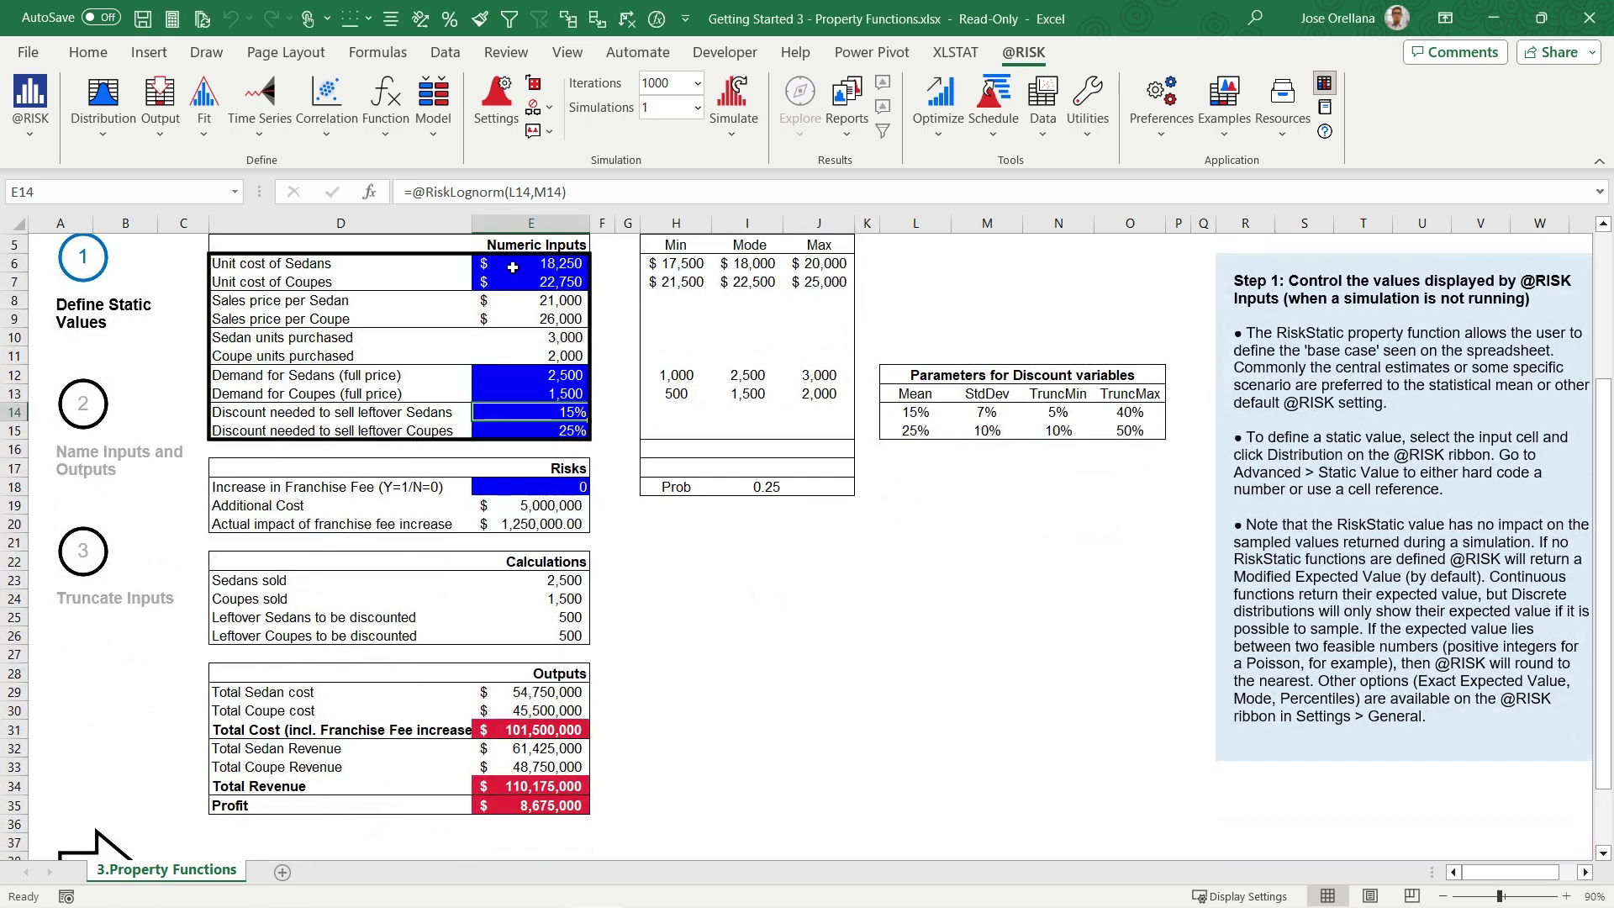
pyautogui.click(385, 109)
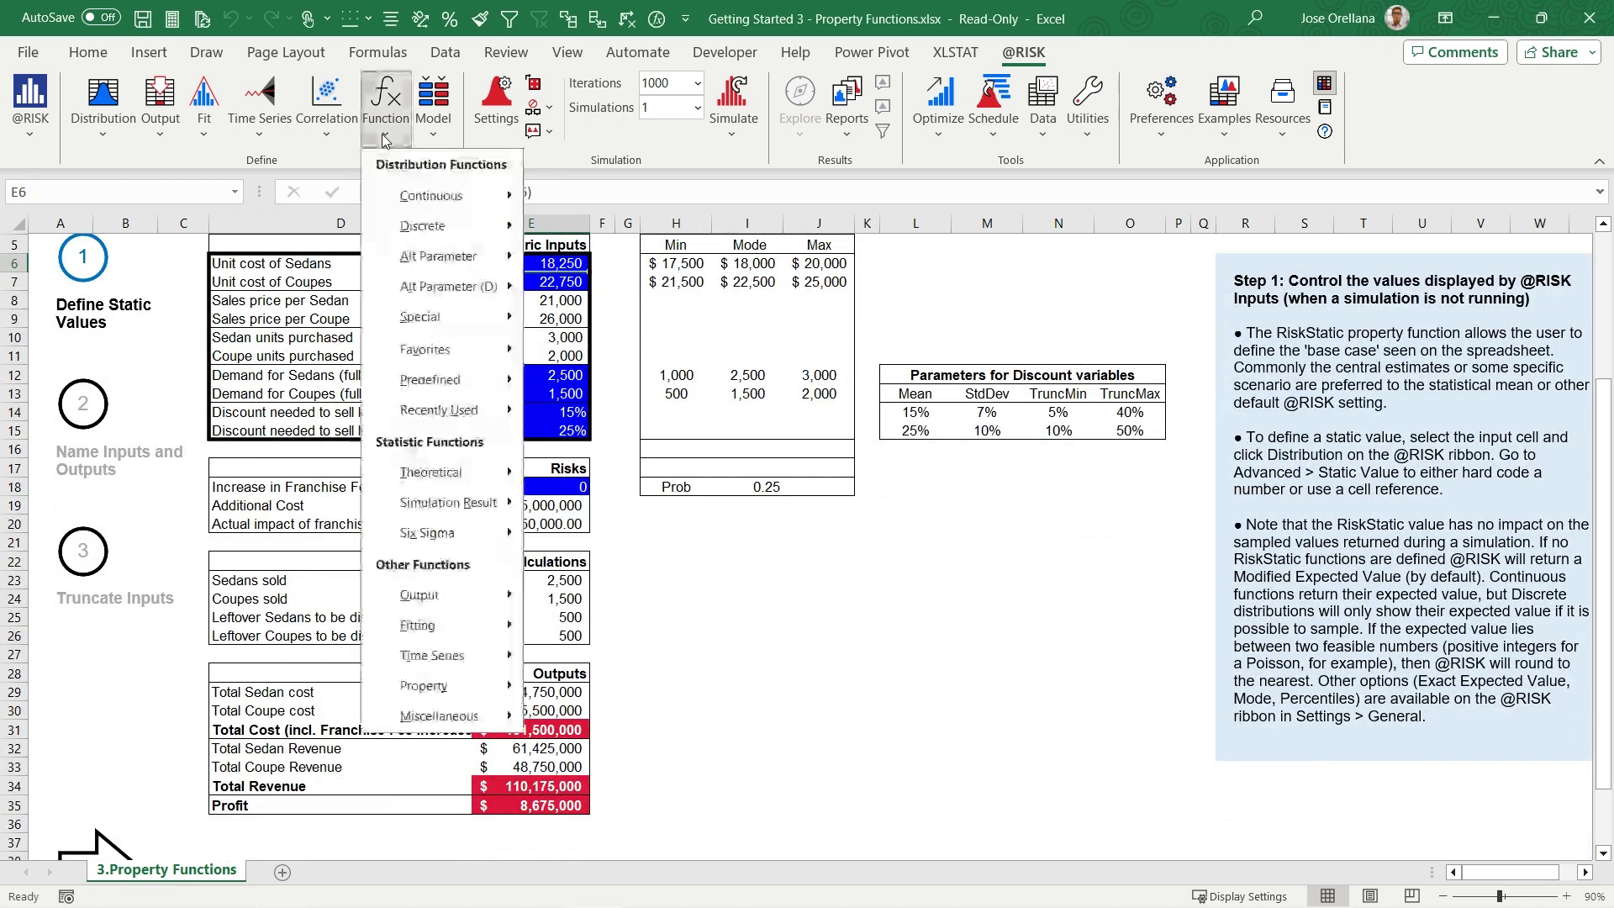
pyautogui.moveTo(395, 684)
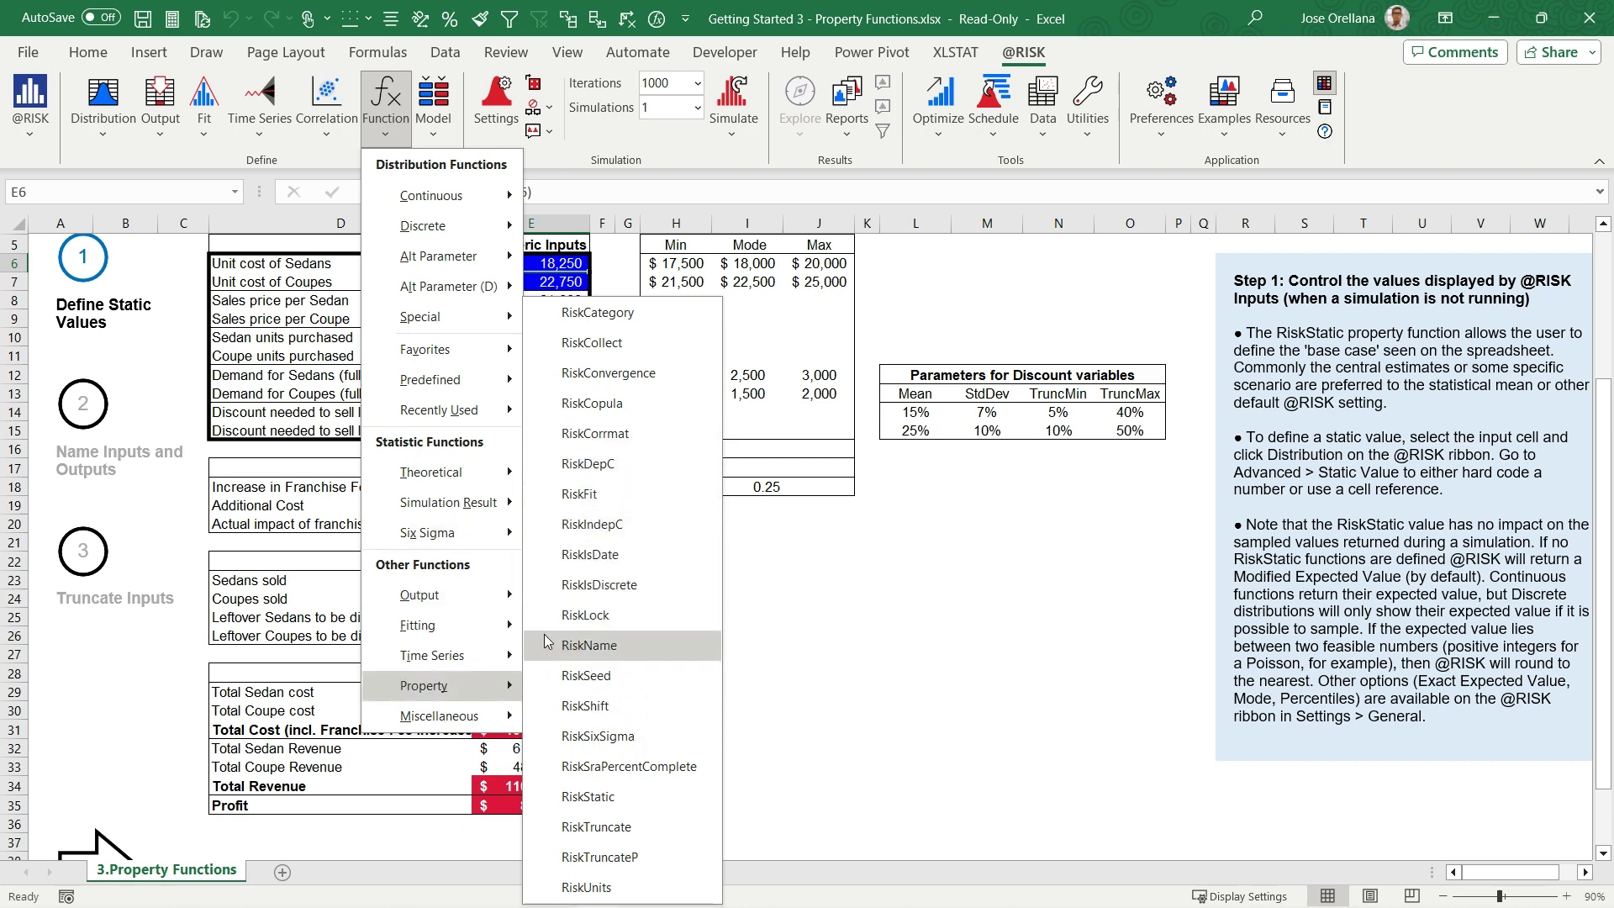
pyautogui.click(1113, 307)
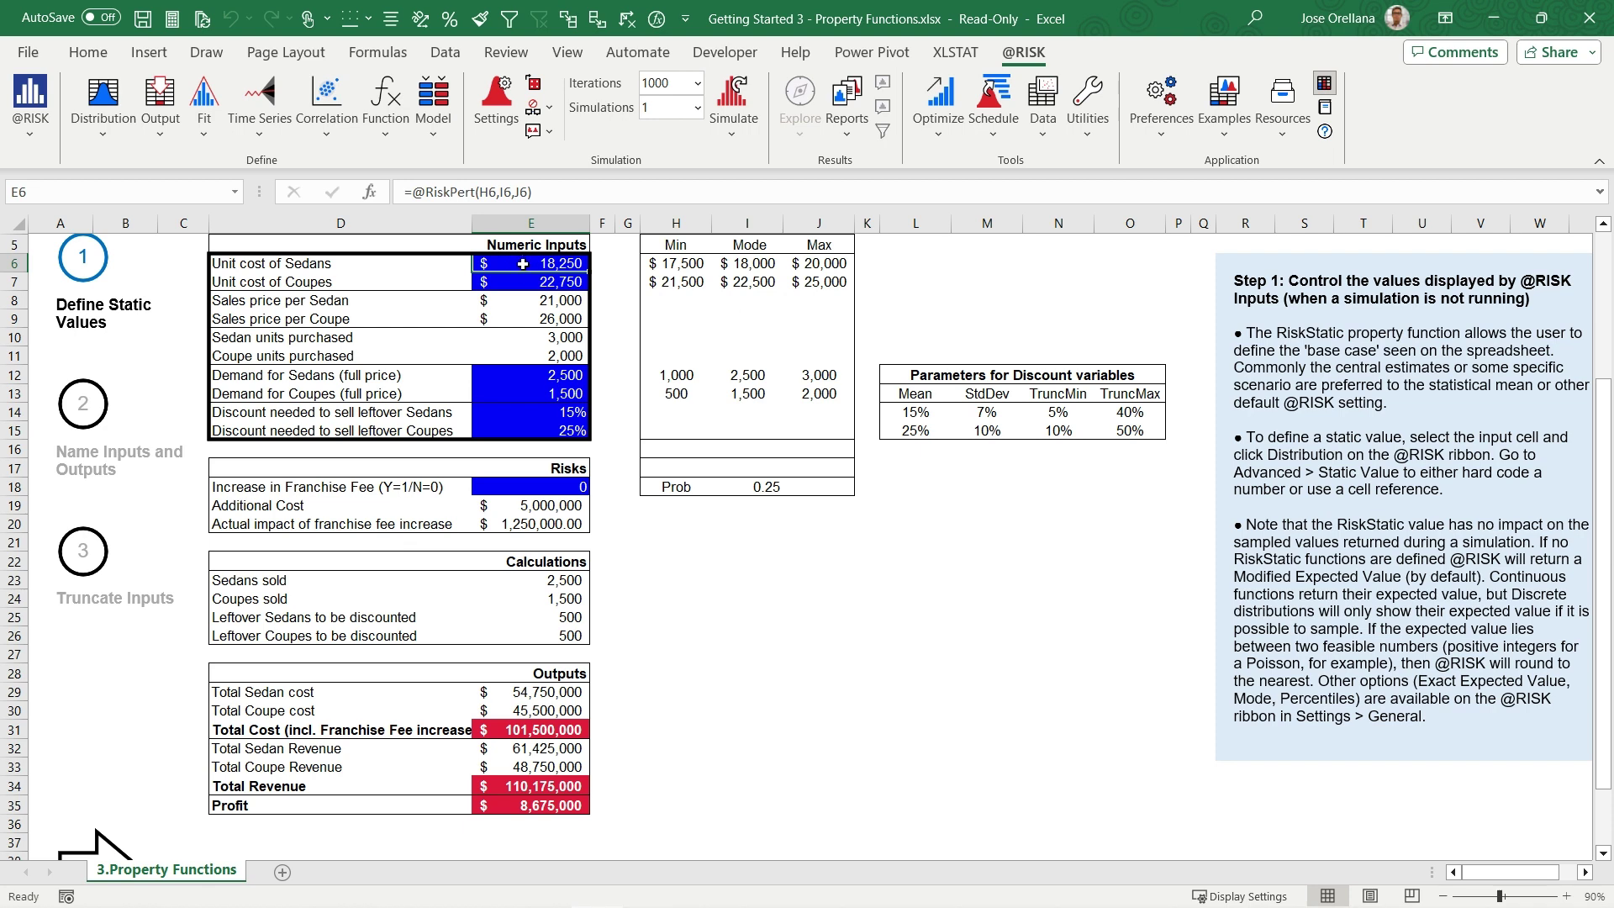
# Open the distribution definition for the Unit cost of Sedans input in E6 and link its name to cell D6
pyautogui.click(105, 134)
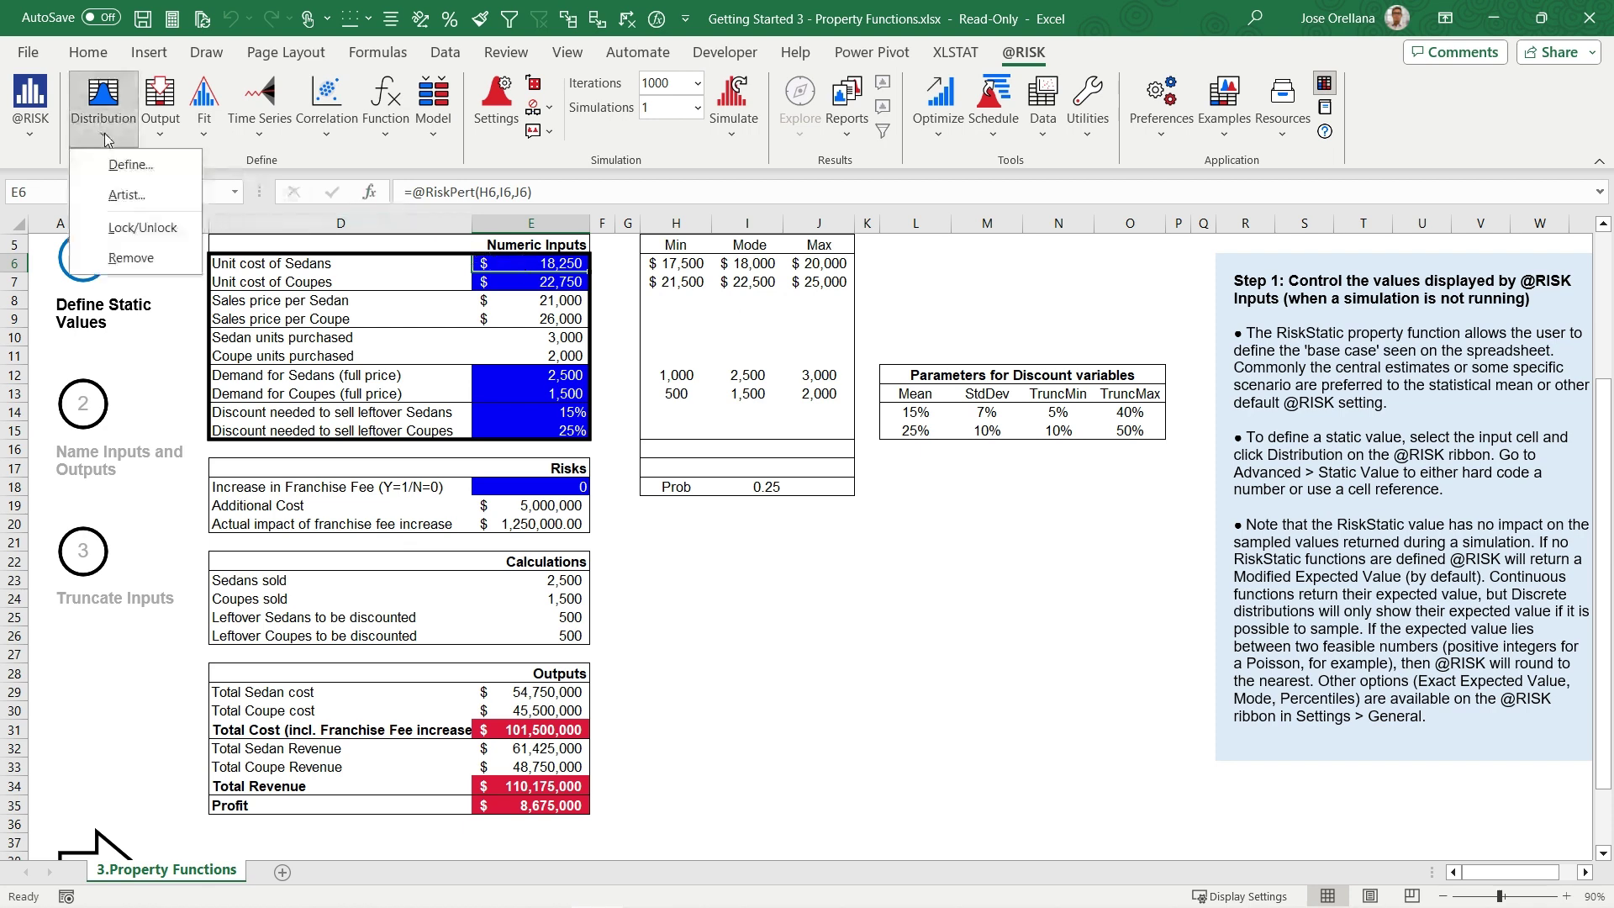
pyautogui.click(113, 166)
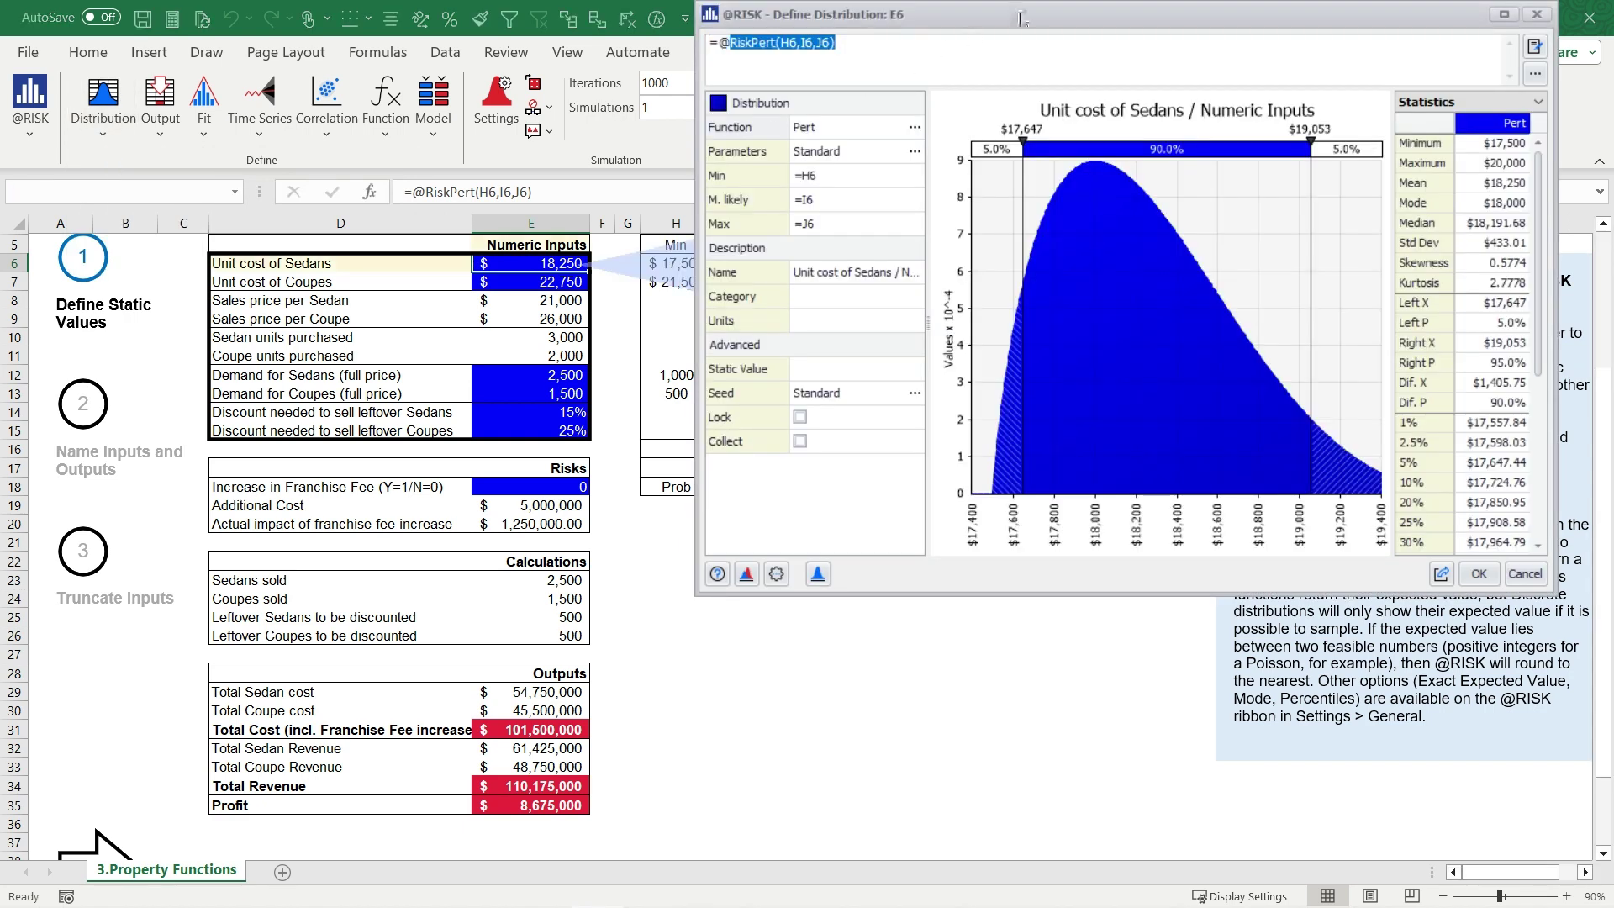
pyautogui.moveTo(1020, 17); pyautogui.dragTo(902, 112)
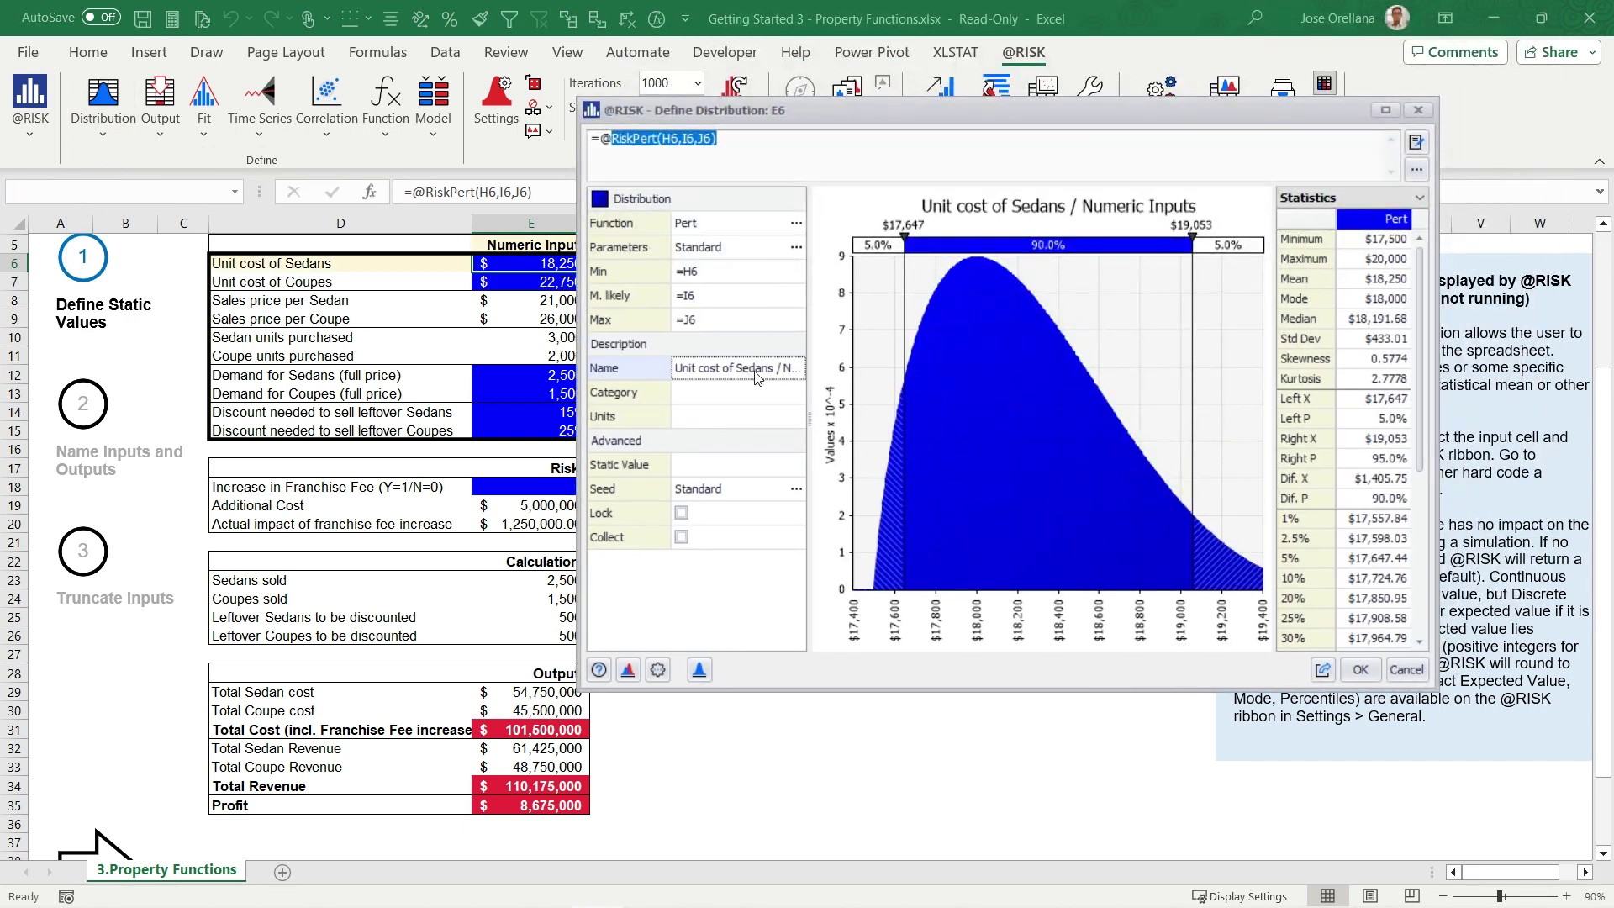
pyautogui.press('Escape')
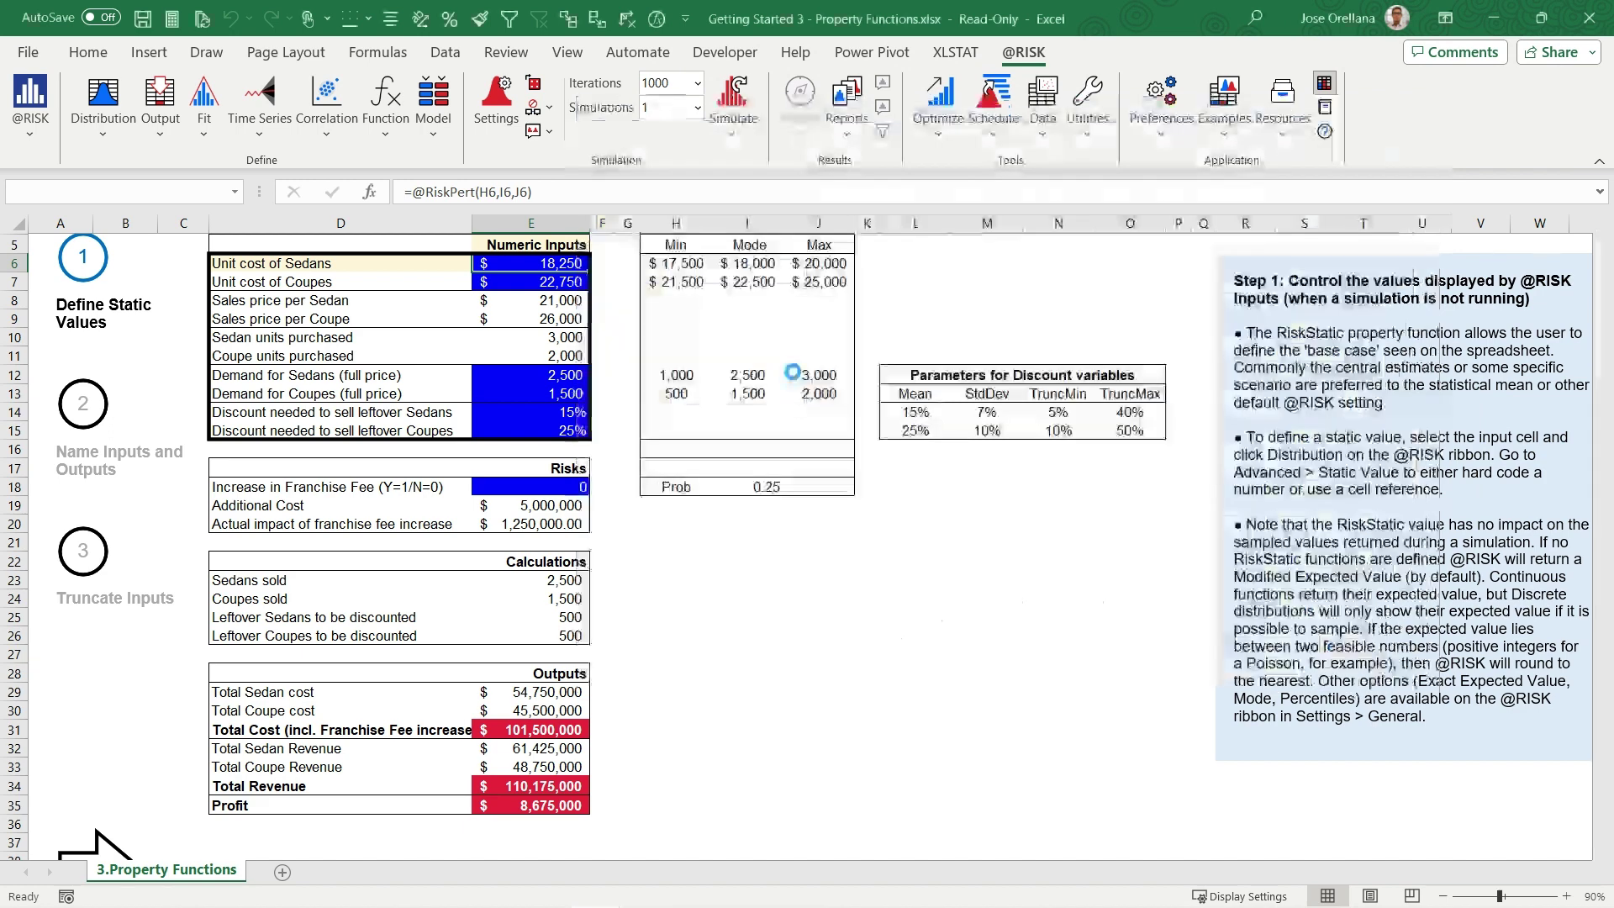
pyautogui.click(302, 274)
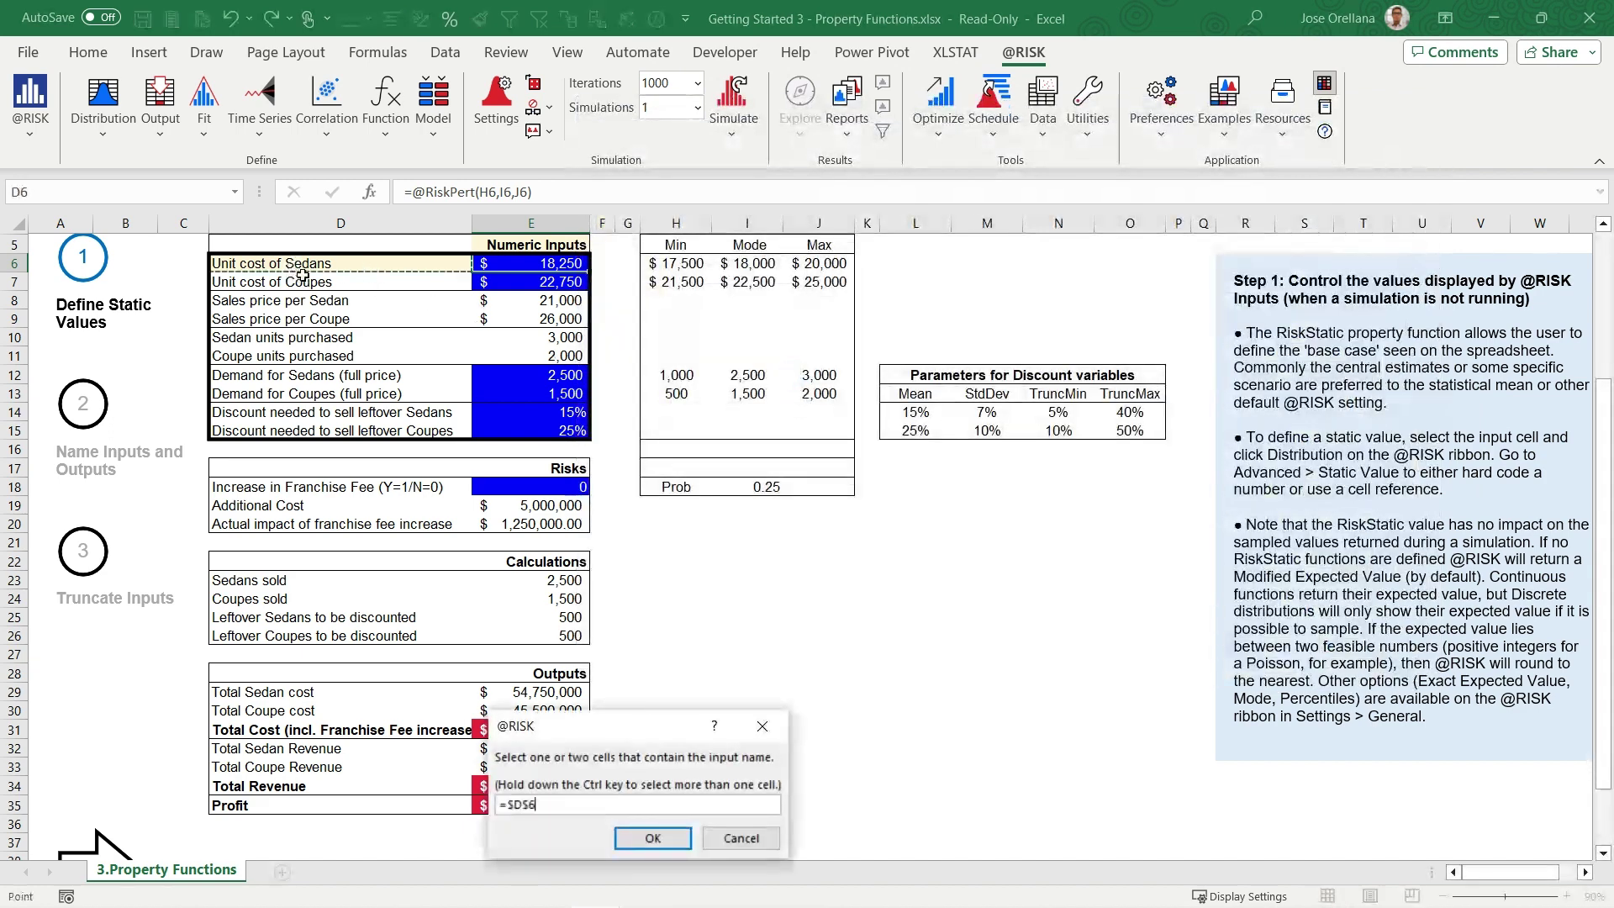
pyautogui.click(664, 836)
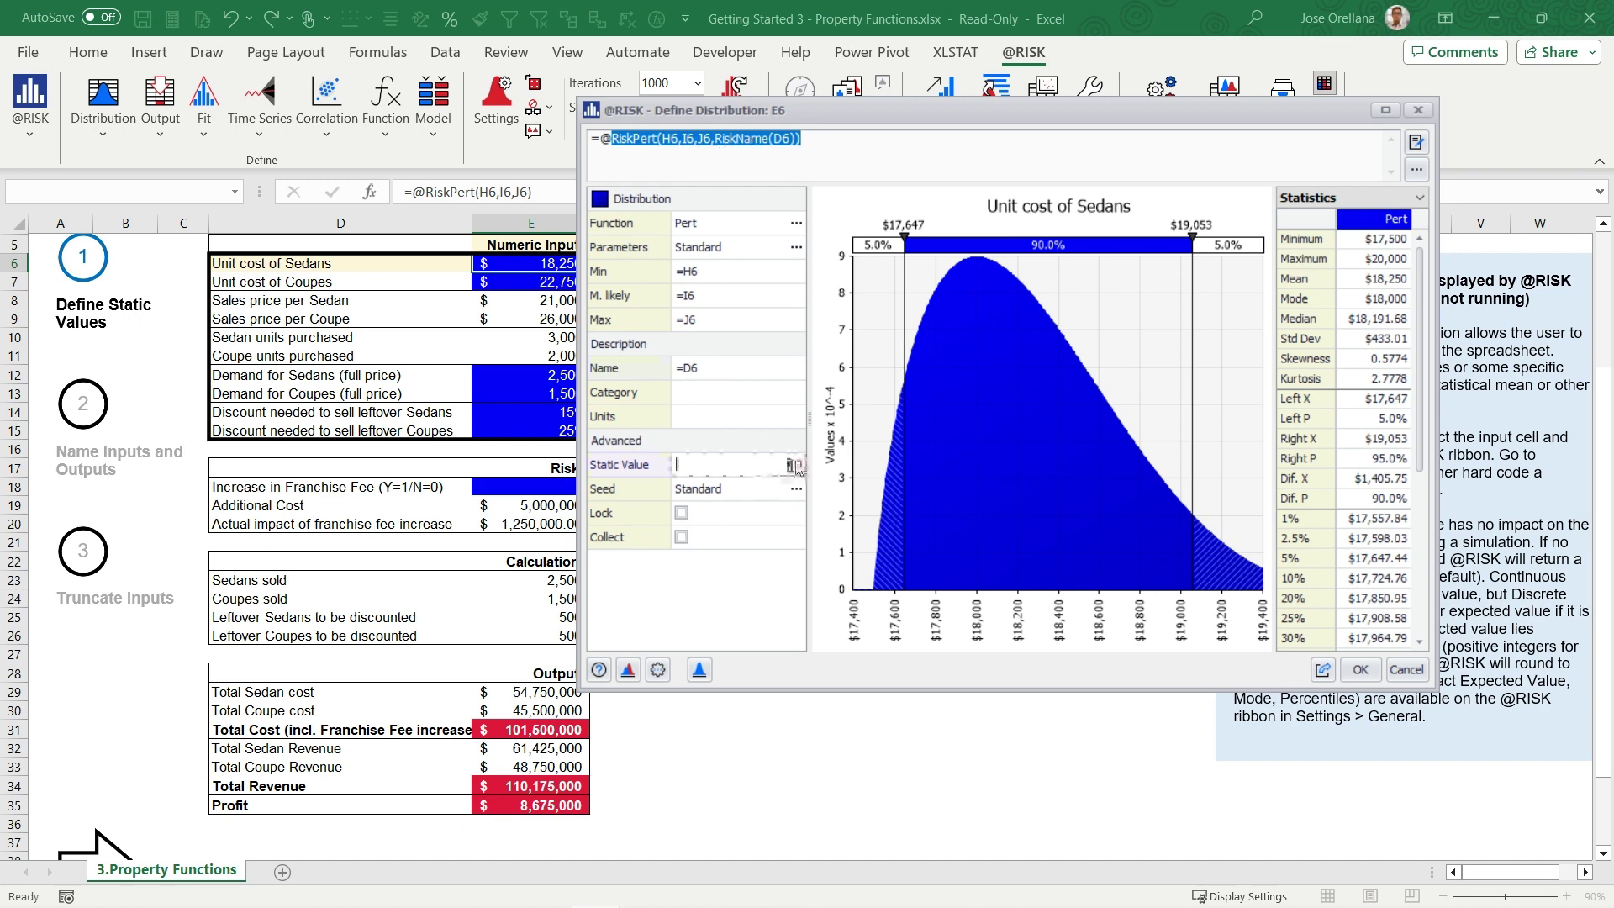
# Link the static value of the Sedans unit cost distribution to the mode in cell I6 and apply the definition
pyautogui.click(796, 464)
pyautogui.click(765, 267)
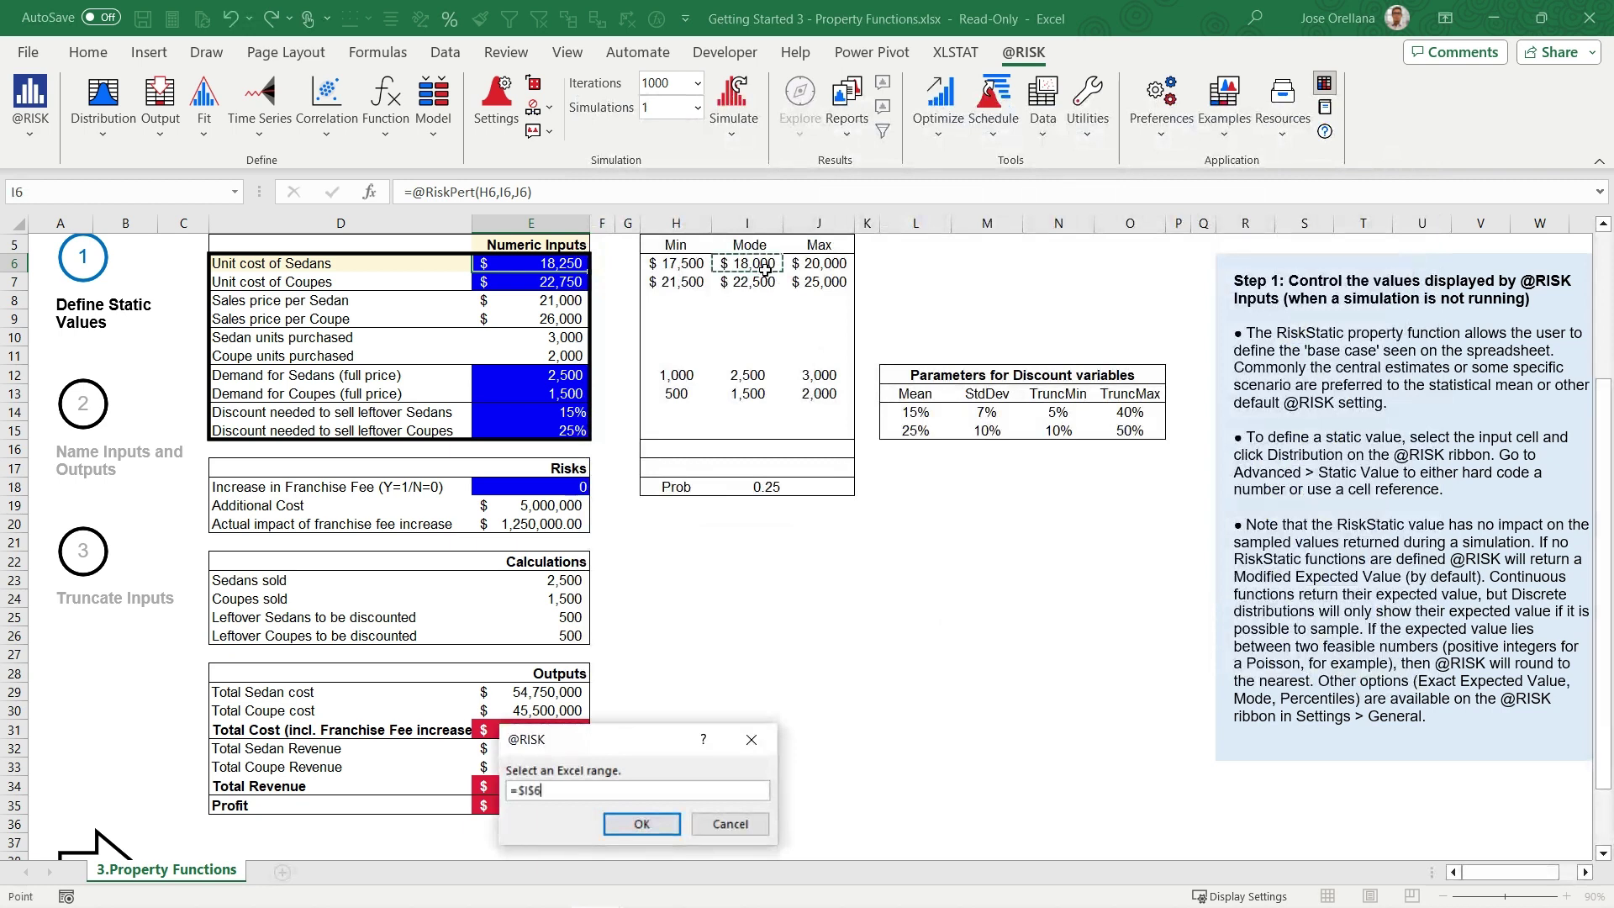
pyautogui.click(621, 825)
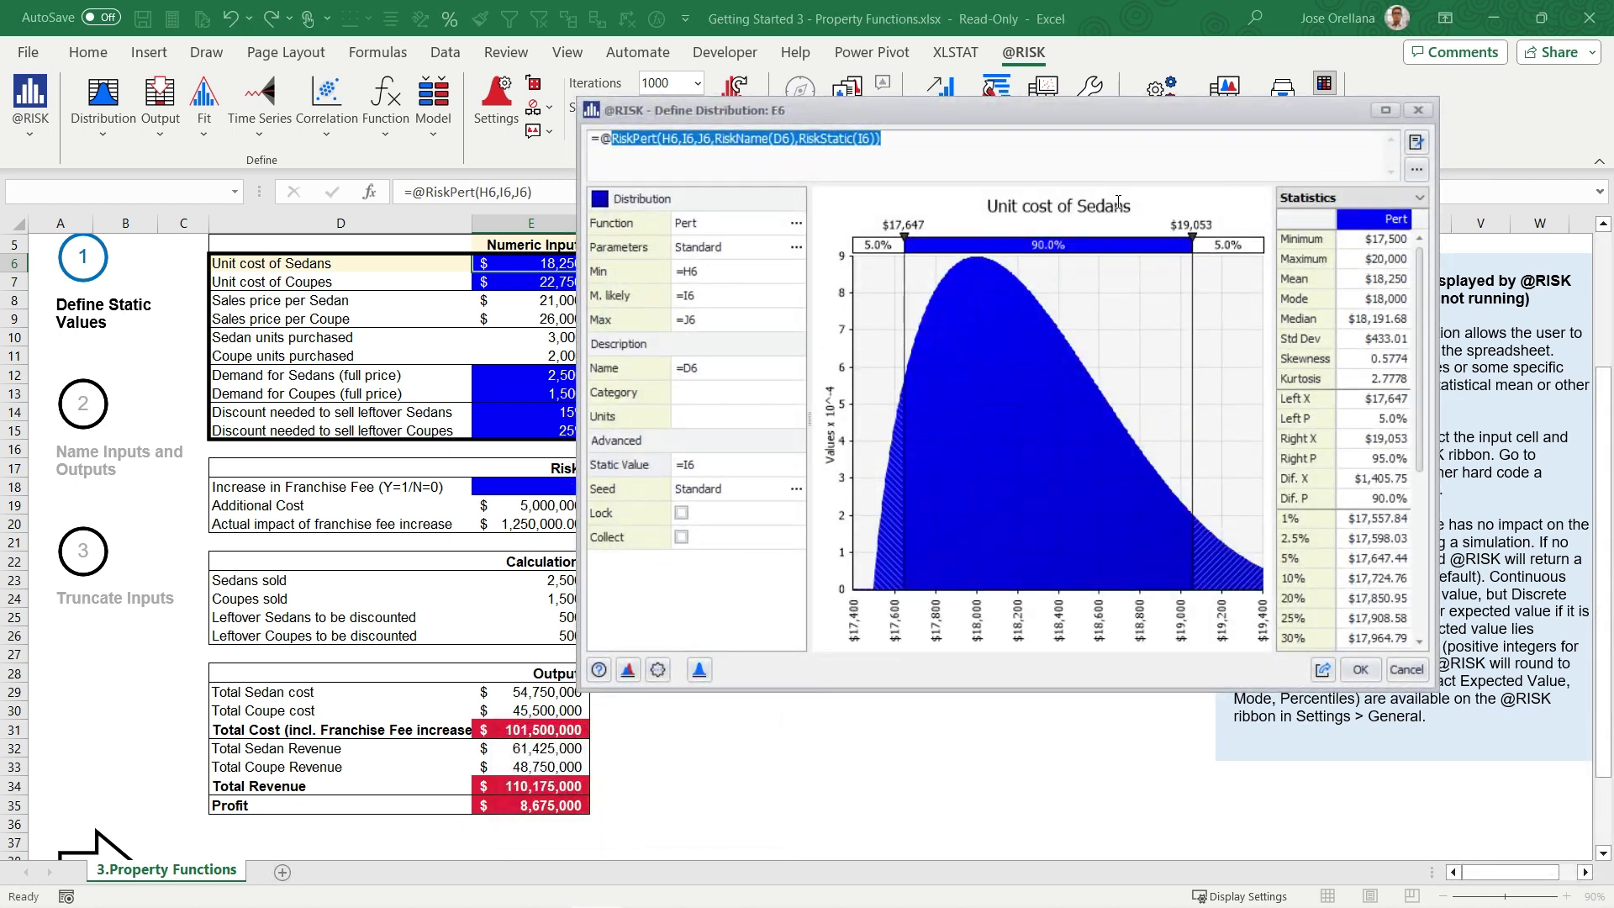
pyautogui.click(1360, 670)
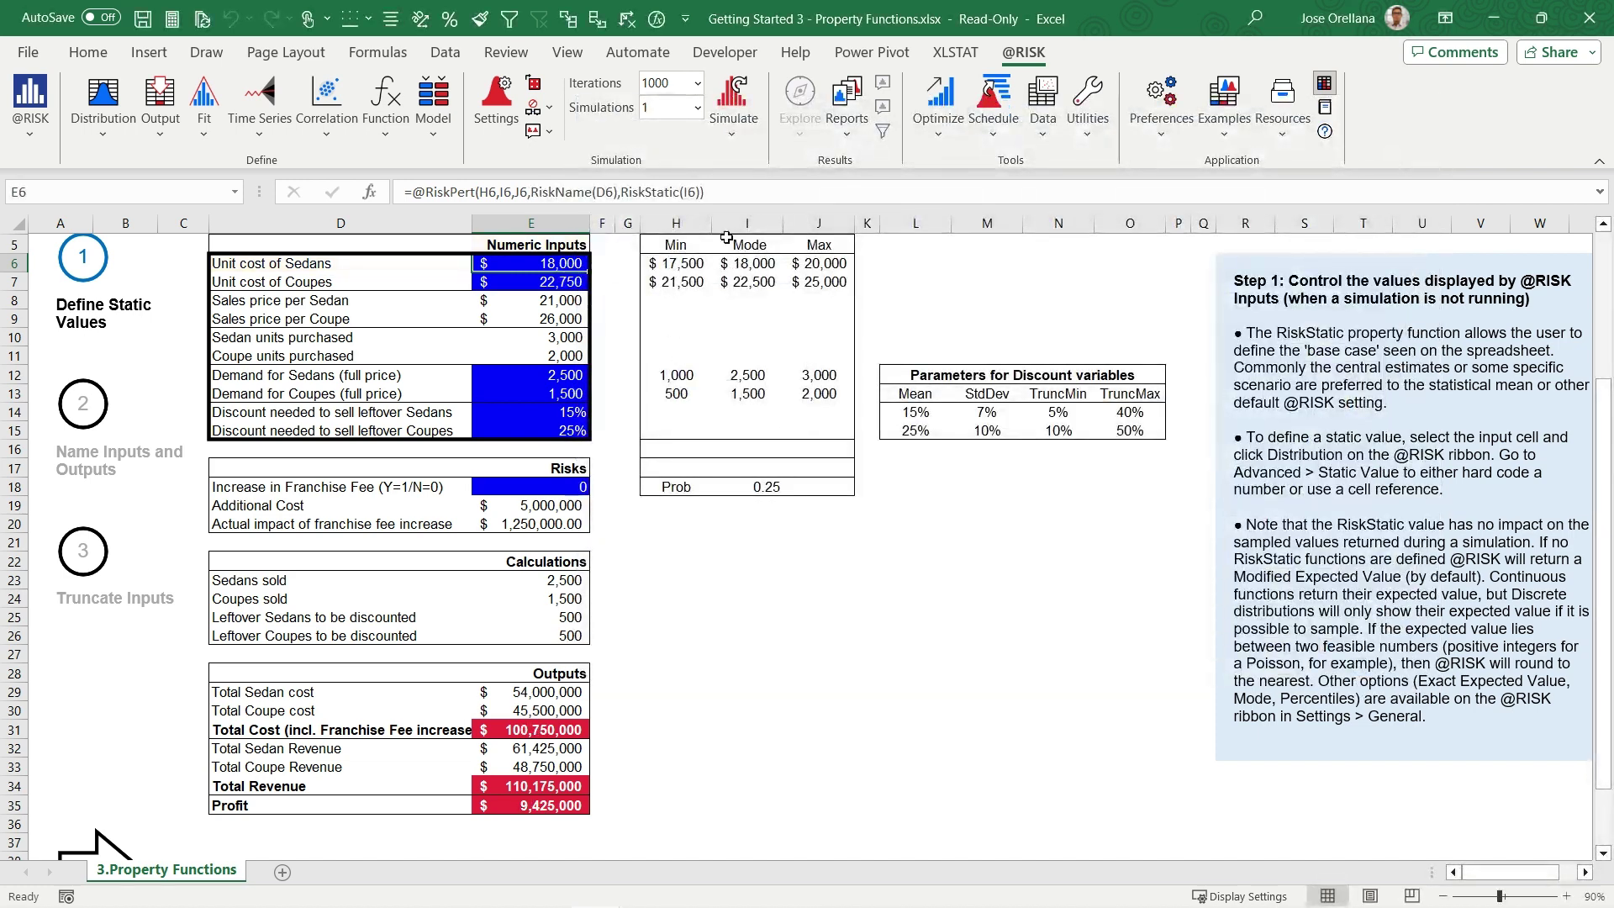
pyautogui.click(533, 84)
pyautogui.click(533, 84)
# Open the distribution definition for the leftover Sedans discount in E14 and add value truncation applied before shift
pyautogui.click(530, 416)
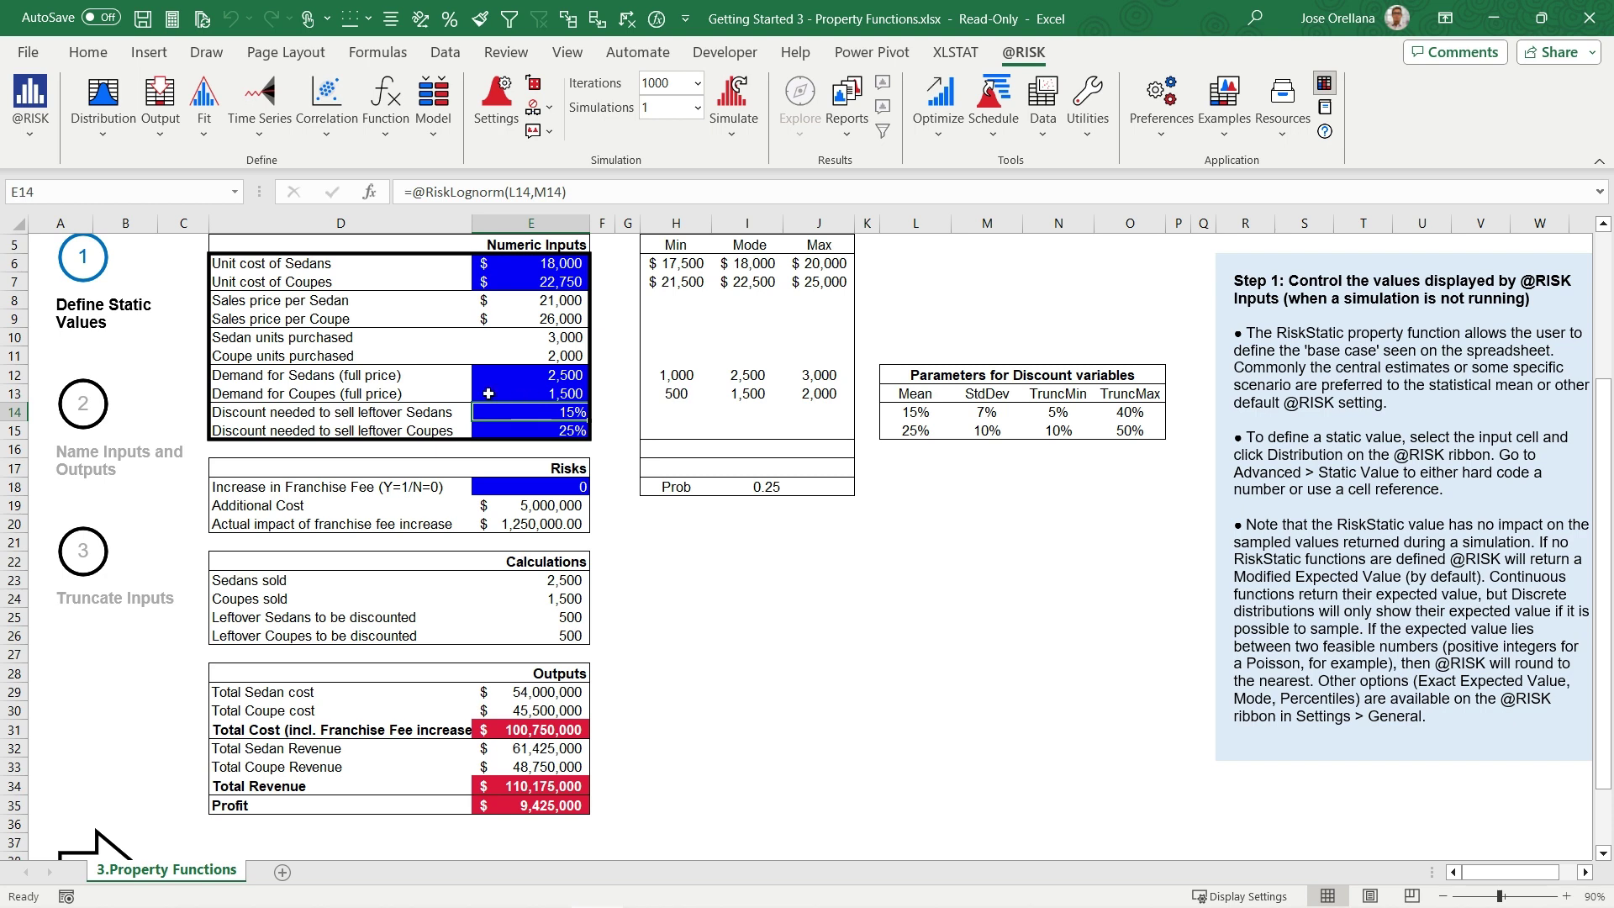
pyautogui.click(101, 97)
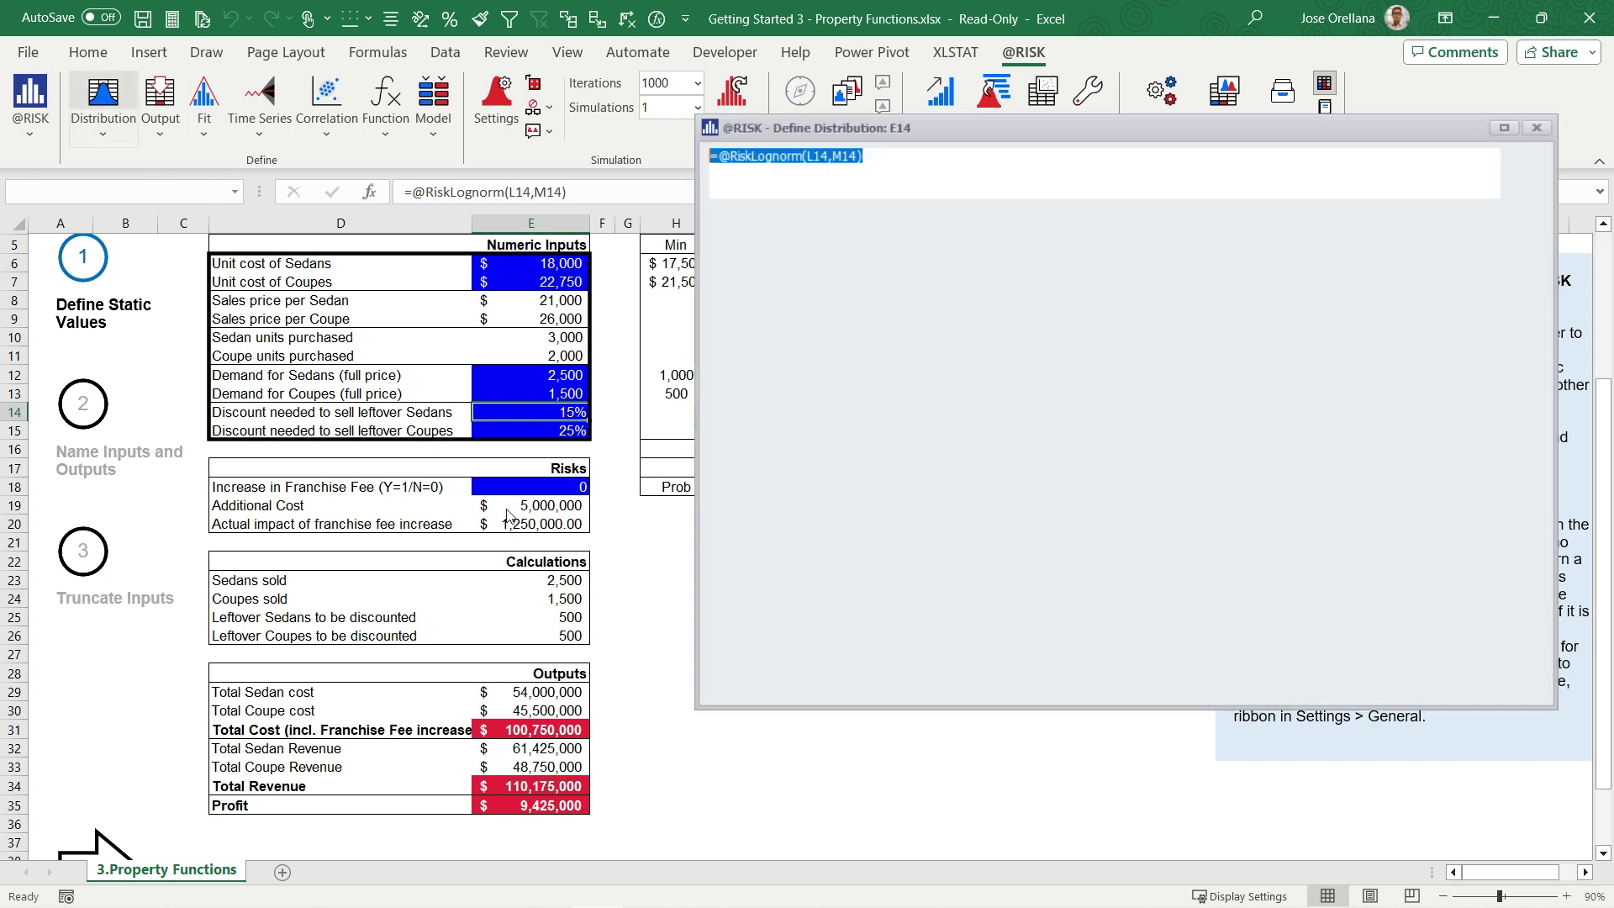
pyautogui.moveTo(1101, 142); pyautogui.dragTo(943, 196)
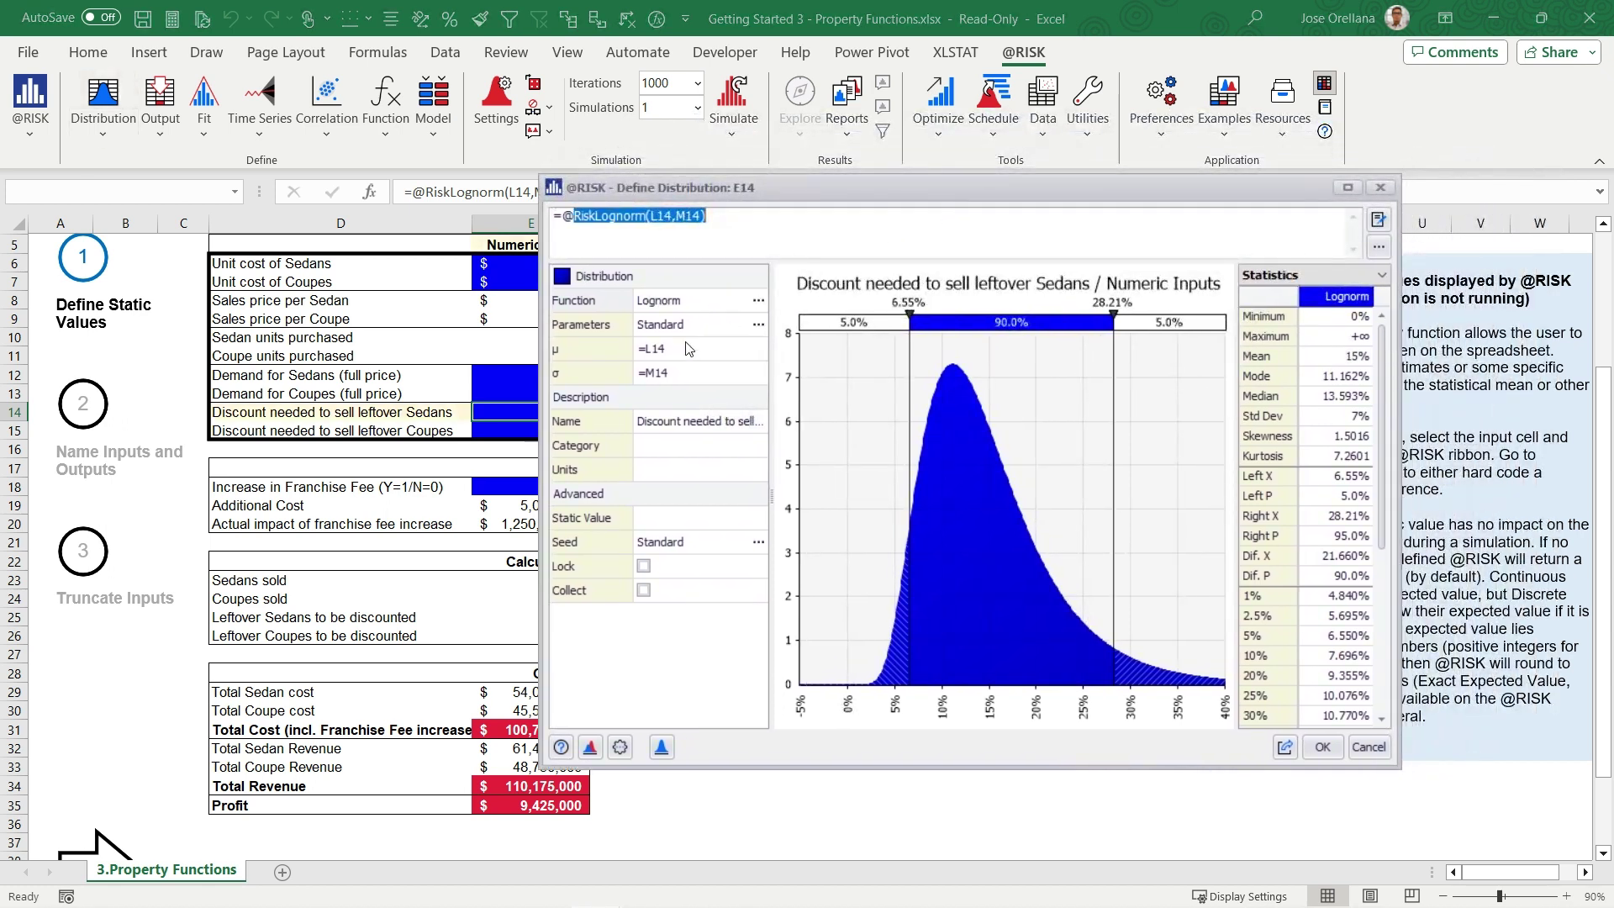
pyautogui.click(758, 325)
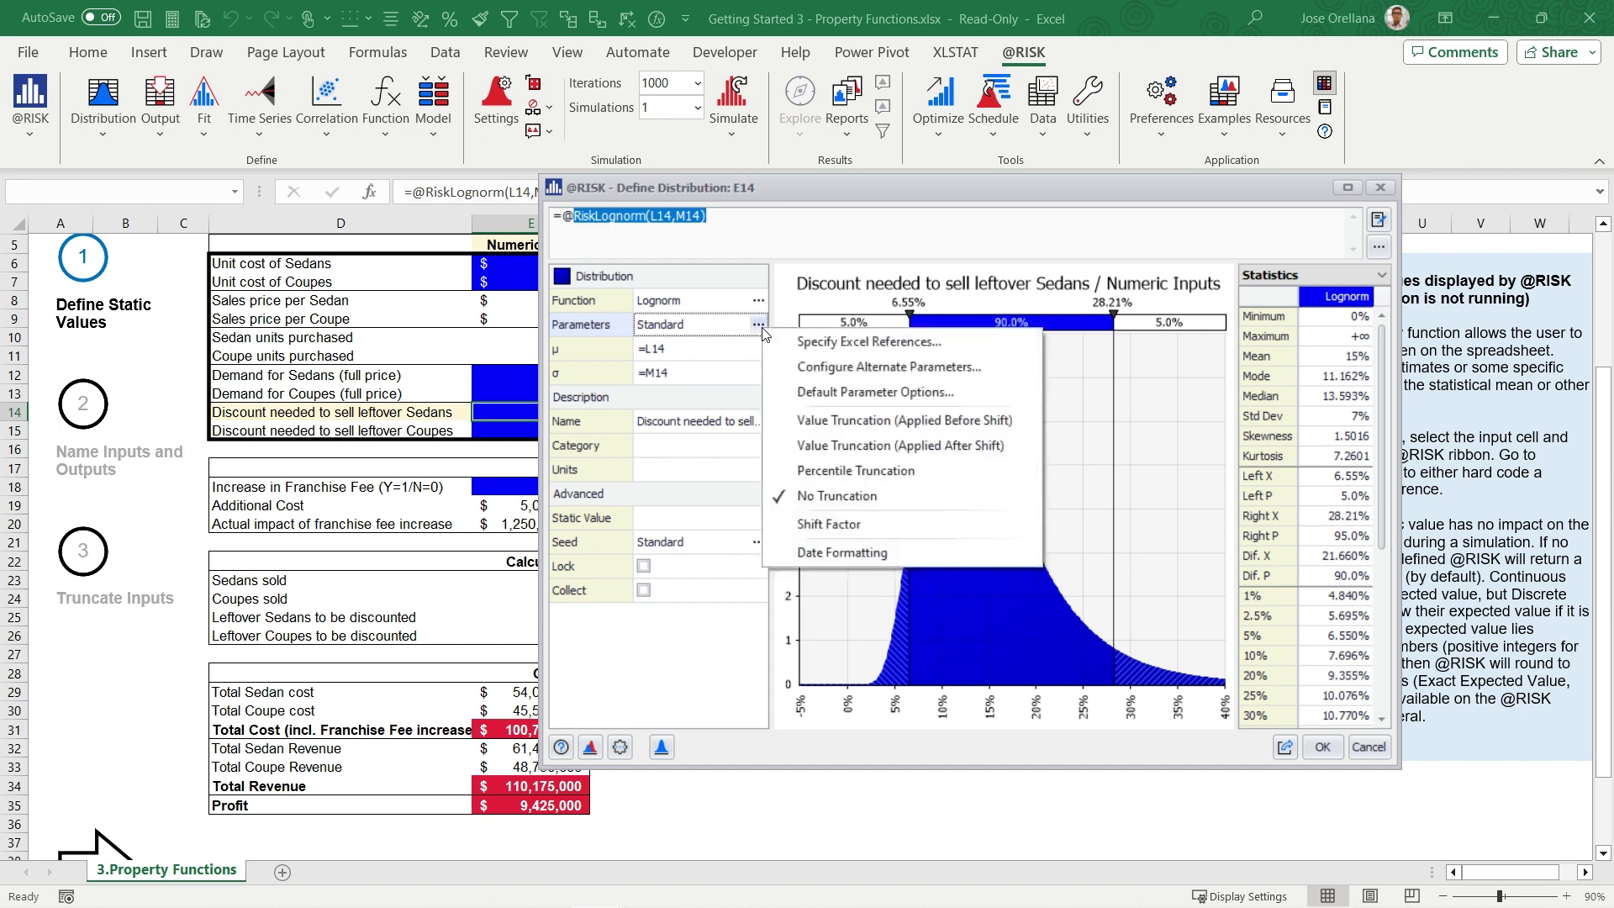
pyautogui.click(811, 426)
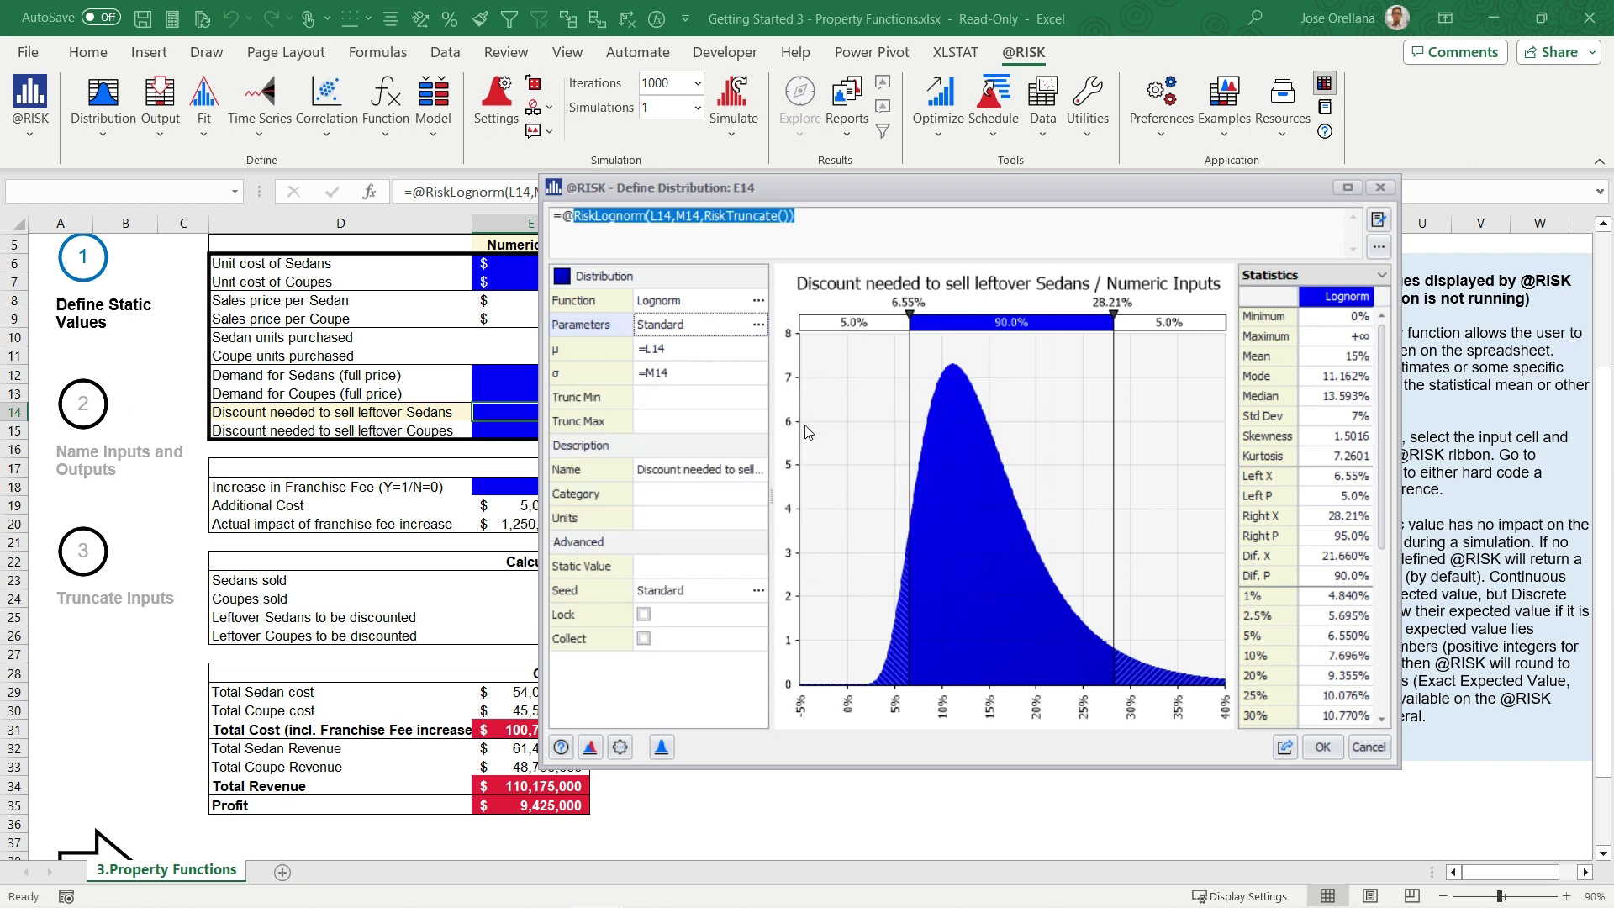
# Link the minimum truncation limit of the Sedans discount distribution to cell N14
pyautogui.click(663, 405)
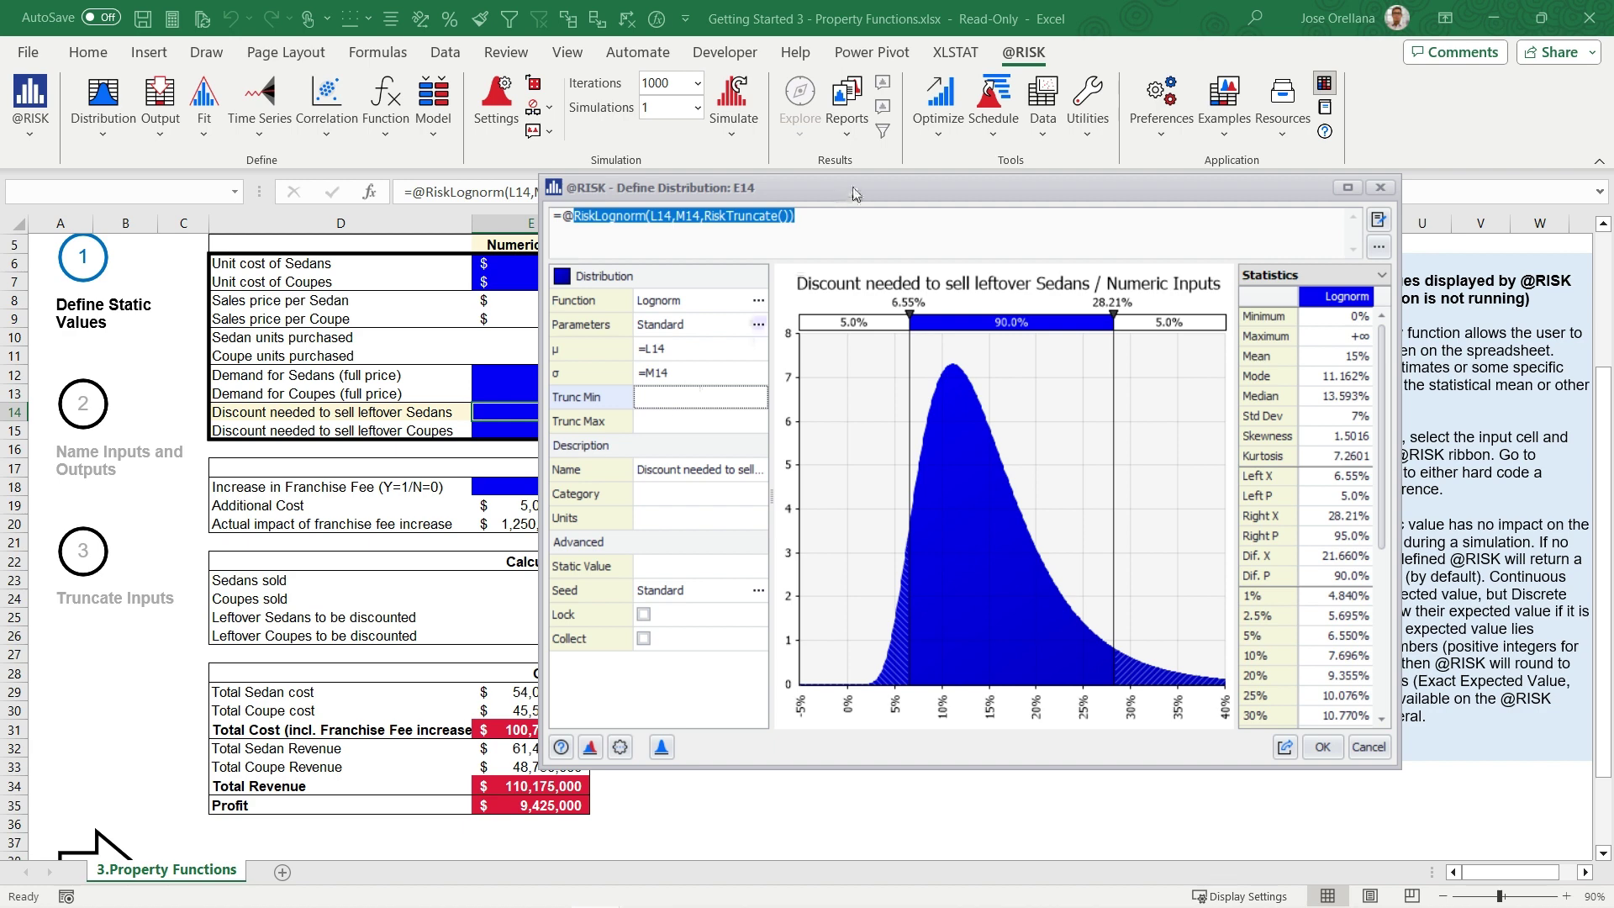
pyautogui.moveTo(852, 186); pyautogui.dragTo(790, 197)
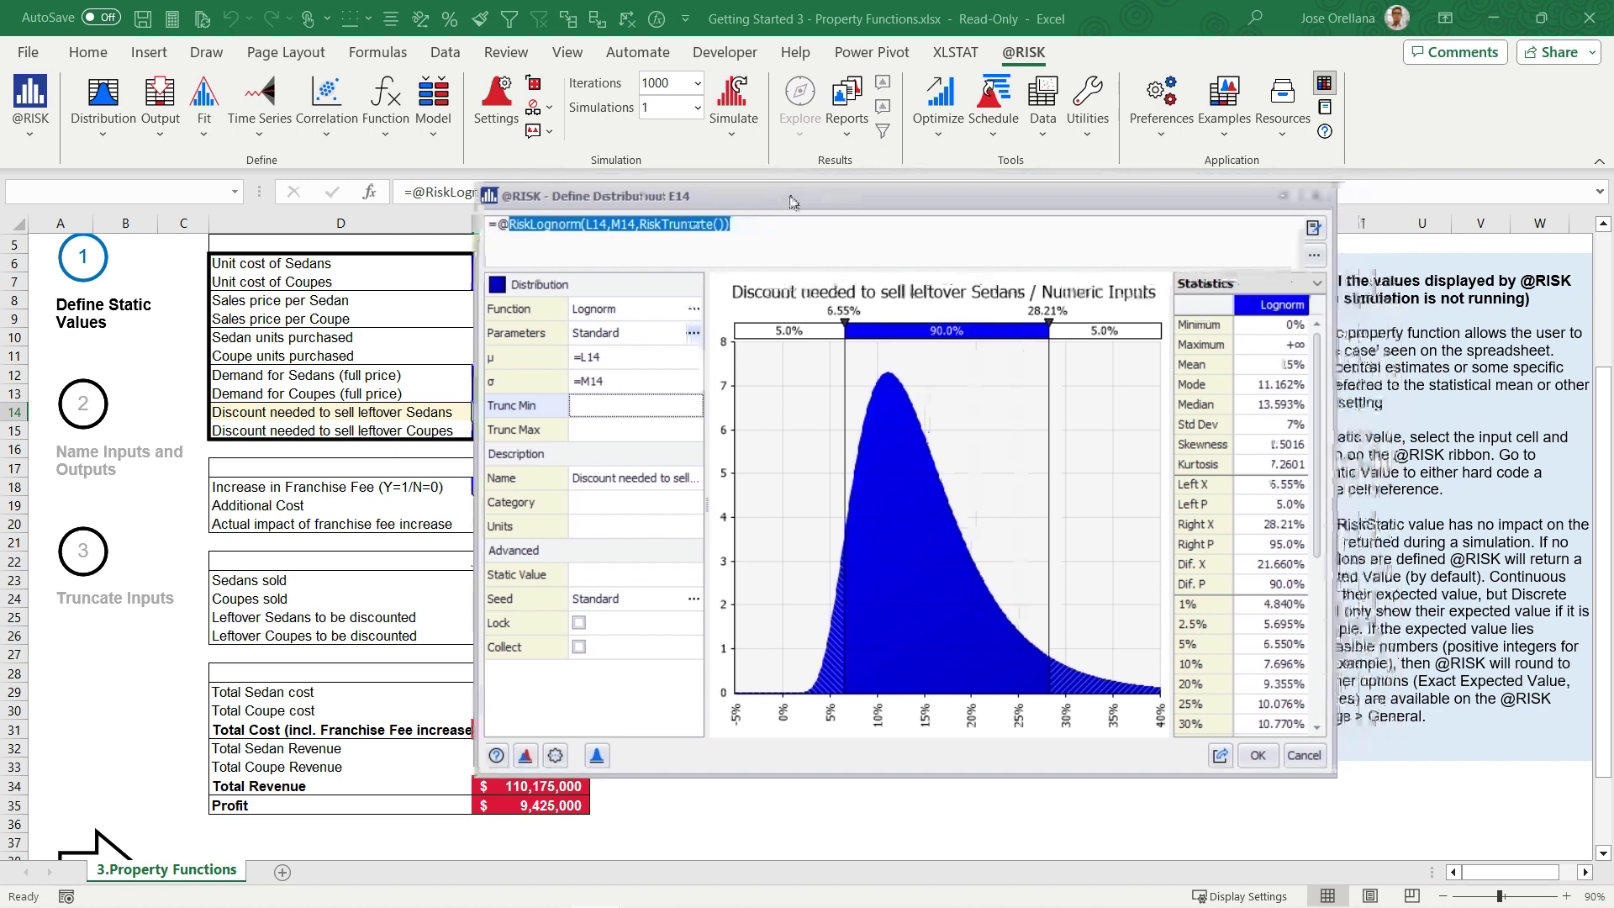
pyautogui.click(692, 407)
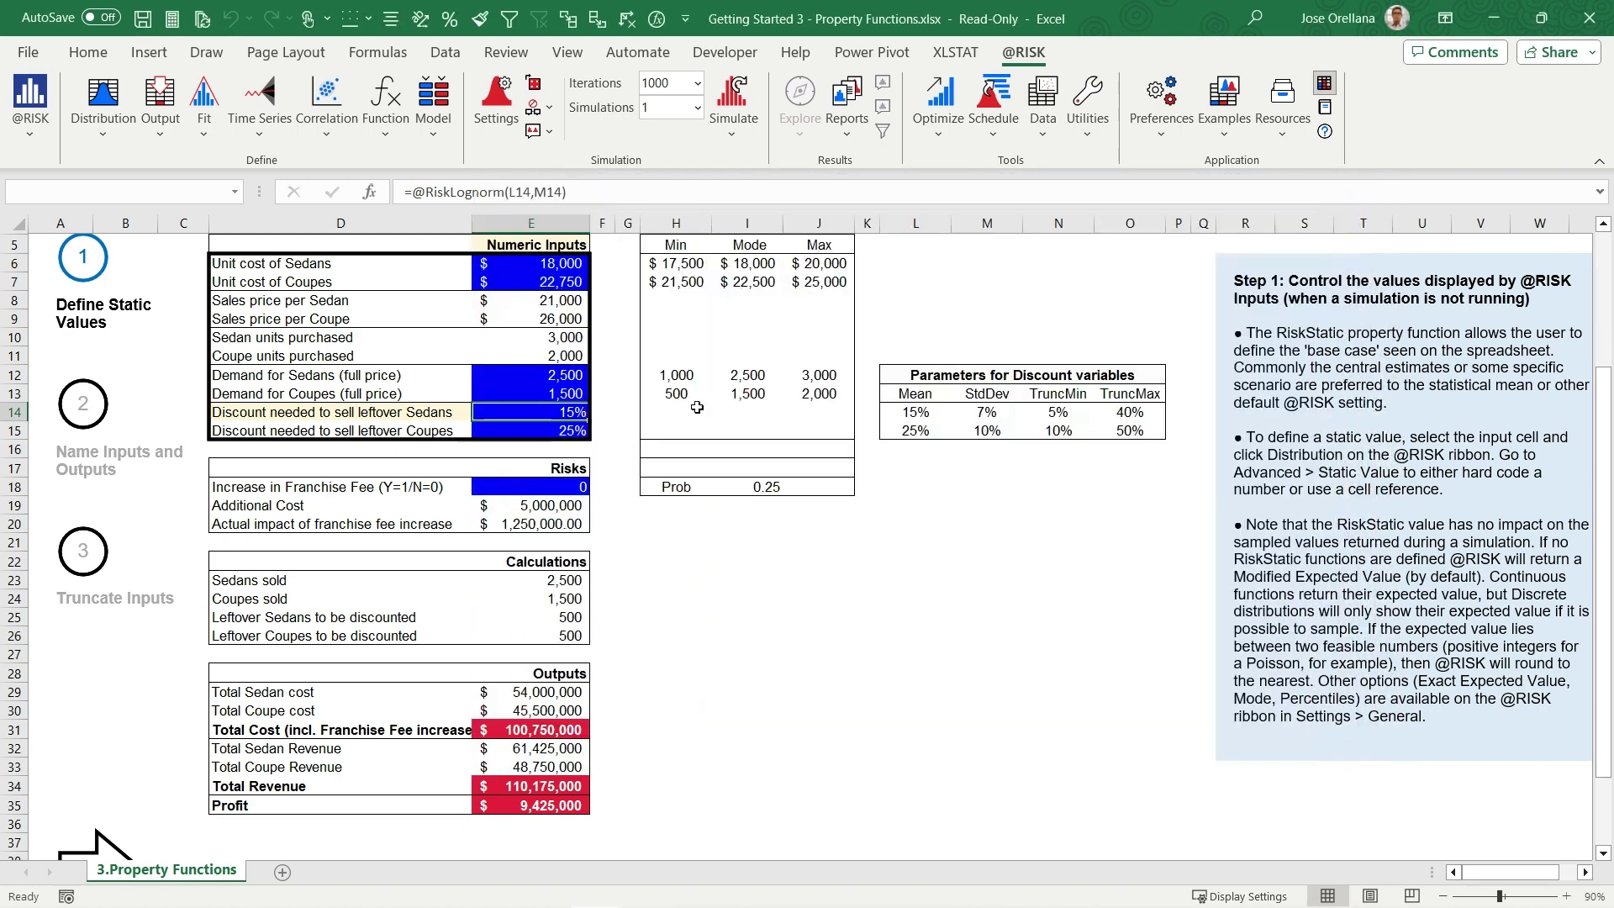
pyautogui.click(1059, 412)
pyautogui.click(652, 836)
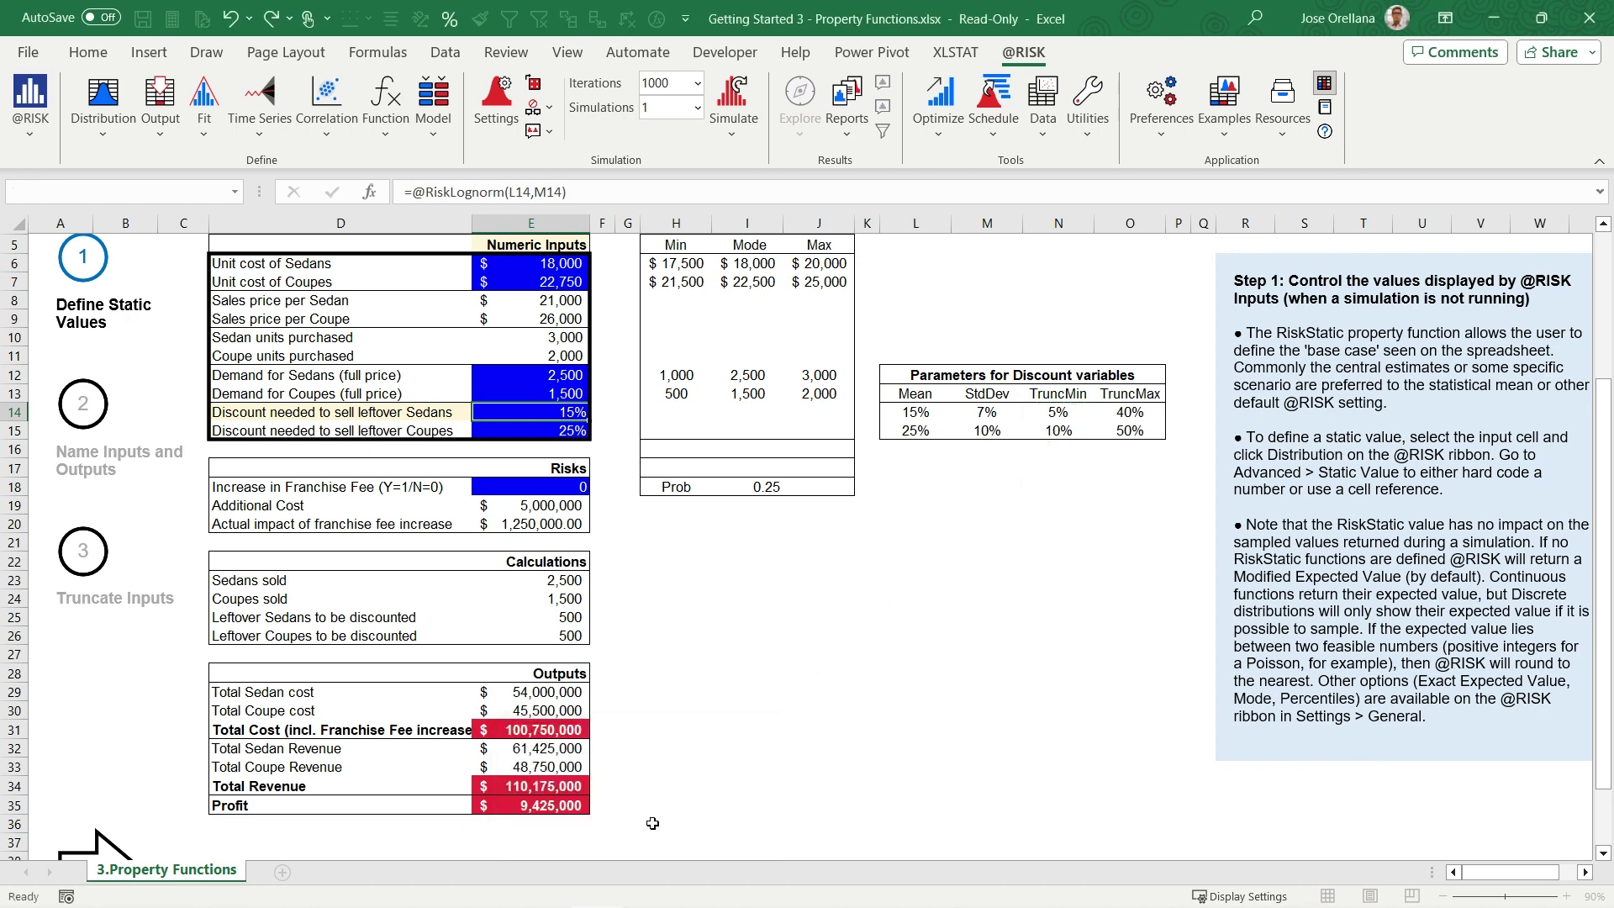
# Link the maximum truncation limit of the Sedans discount distribution to cell O14 and apply the definition
pyautogui.click(683, 431)
pyautogui.click(693, 431)
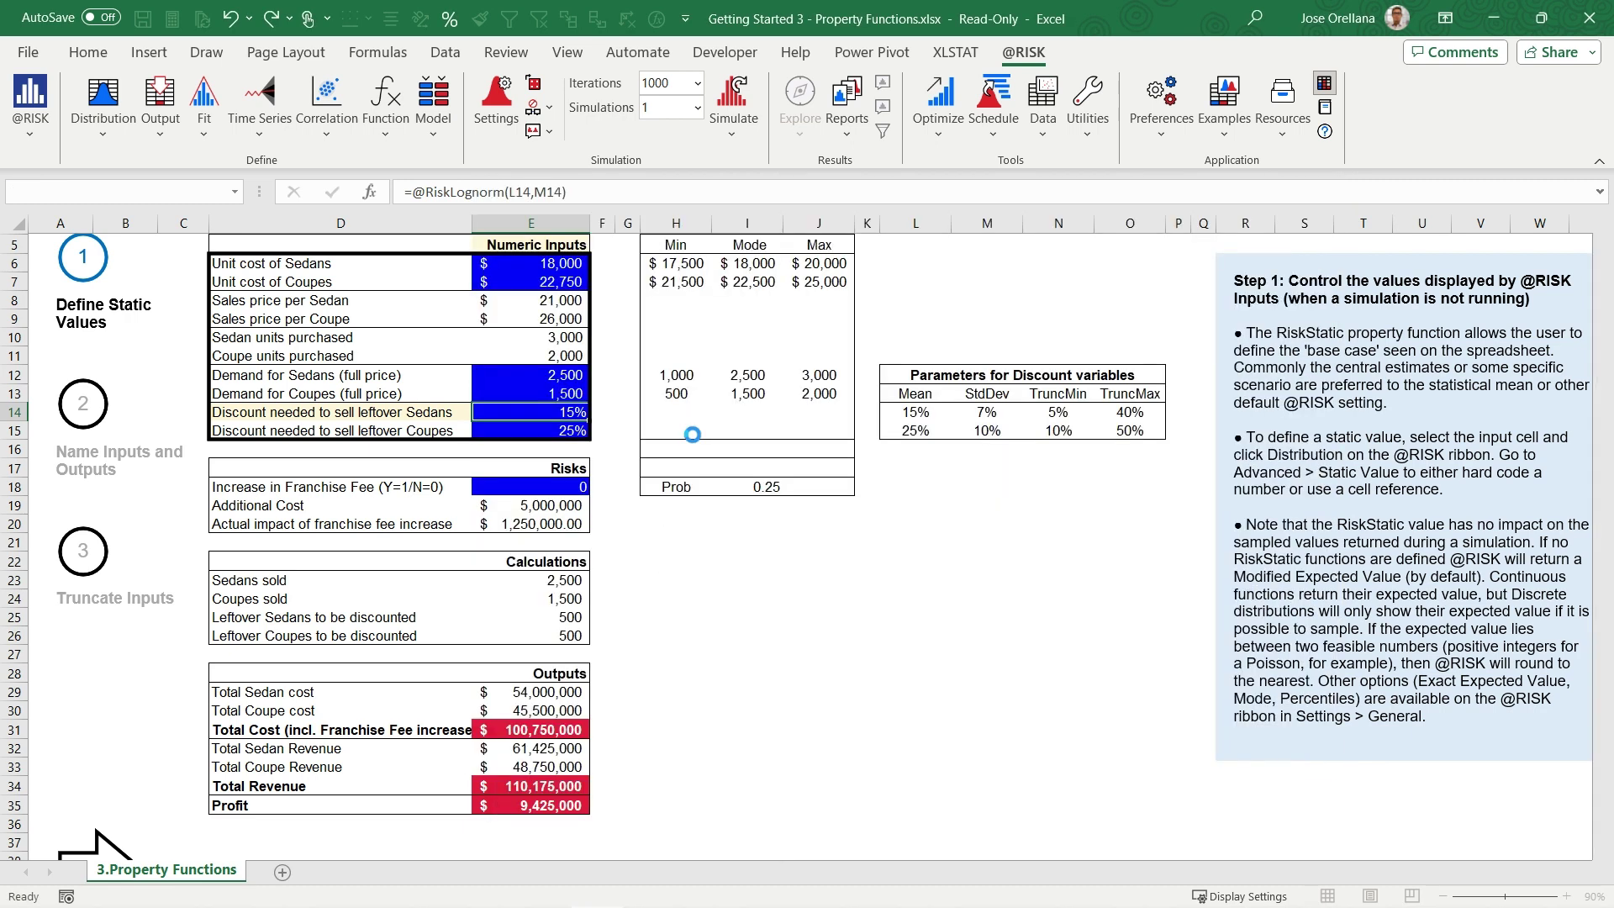
pyautogui.click(1129, 412)
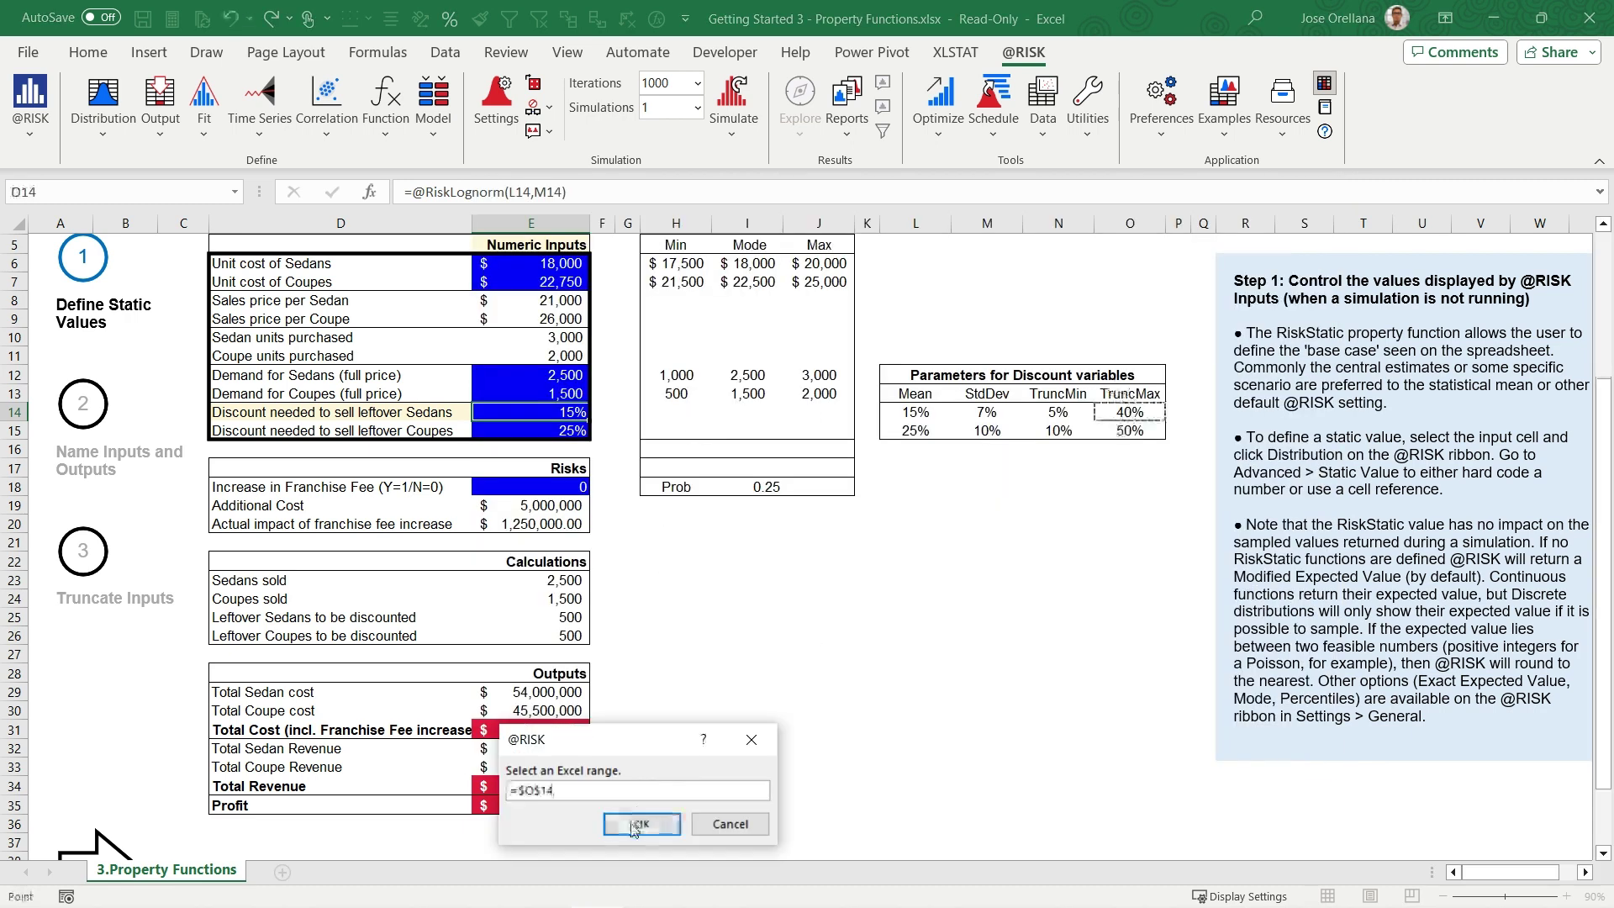
pyautogui.click(641, 825)
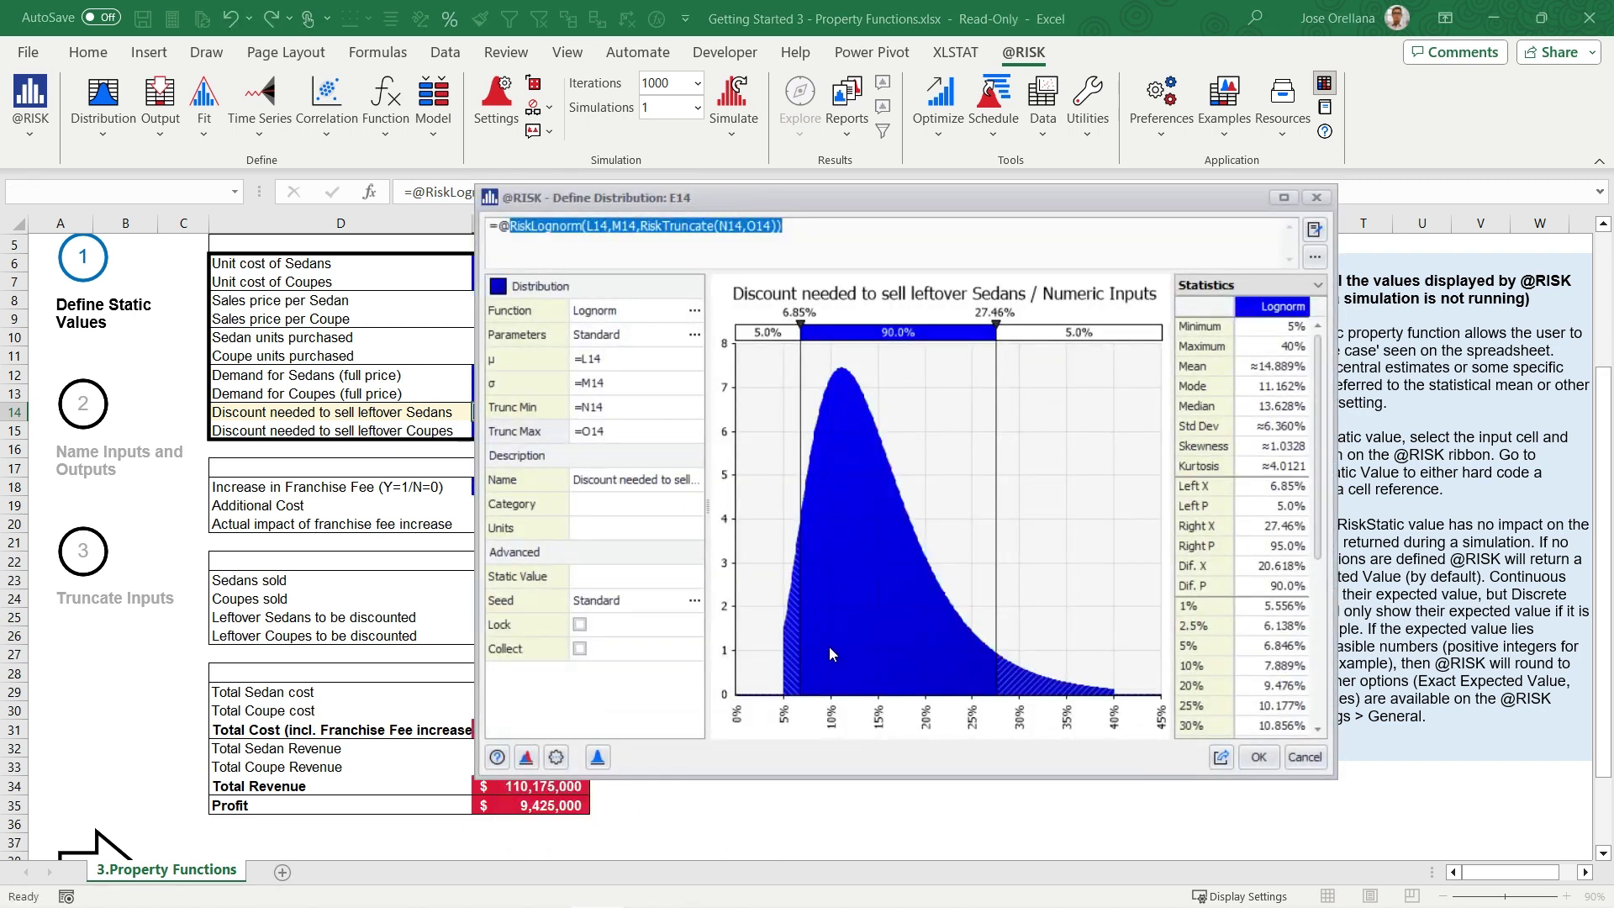
pyautogui.click(1258, 757)
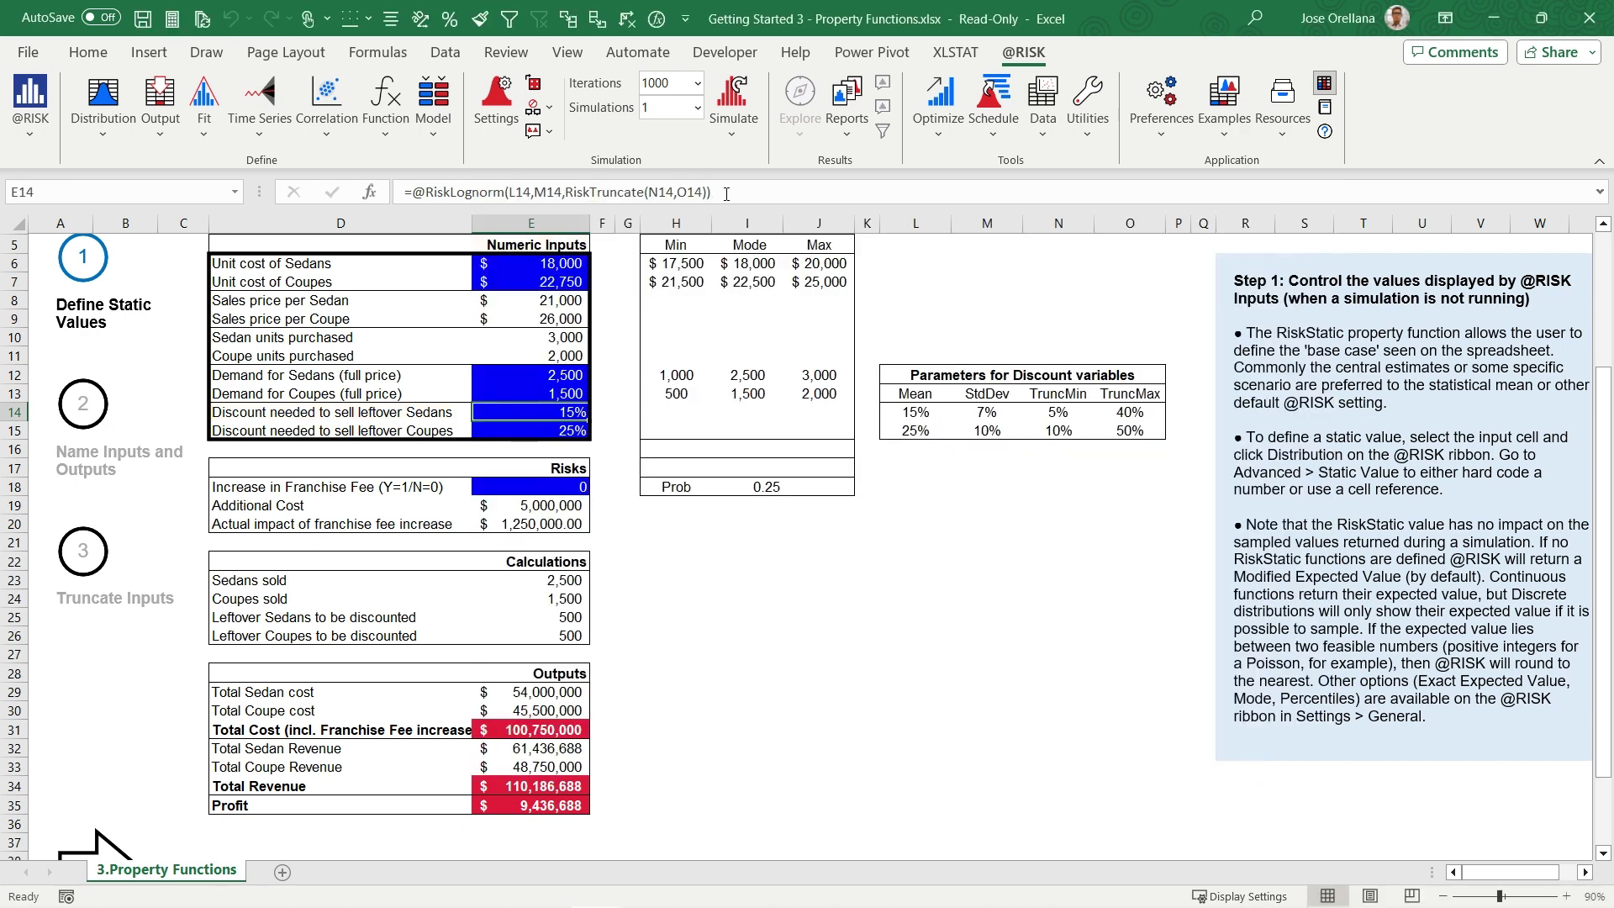
# Inspect the full lognormal formula with its truncation property function in cell E14, keeping it as is
pyautogui.moveTo(726, 193); pyautogui.dragTo(409, 206)
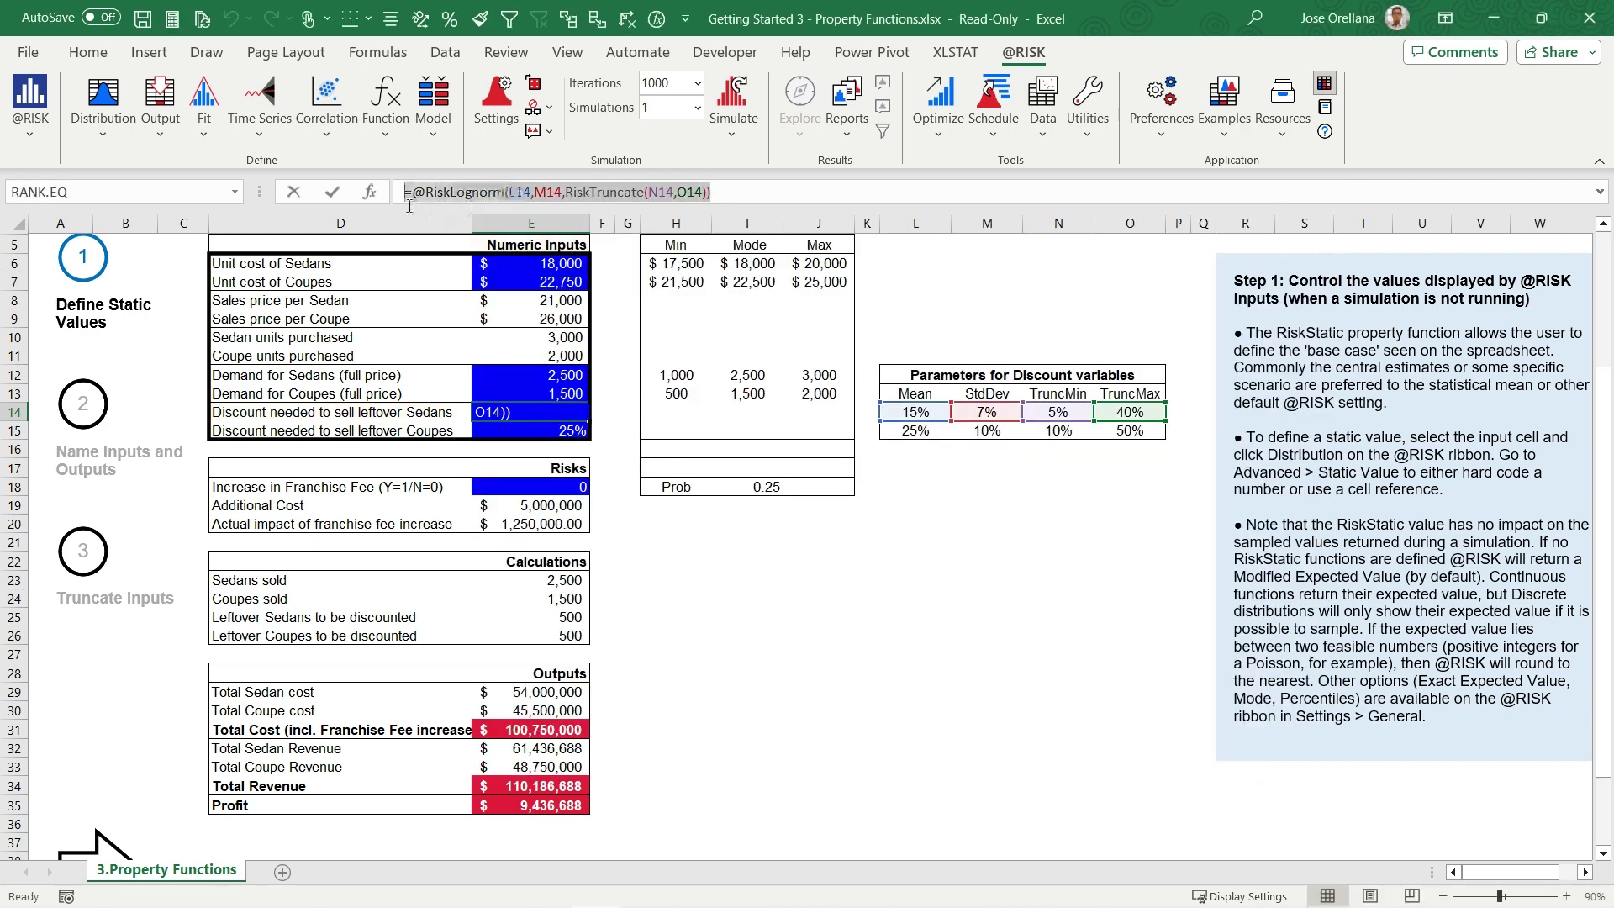
pyautogui.click(804, 186)
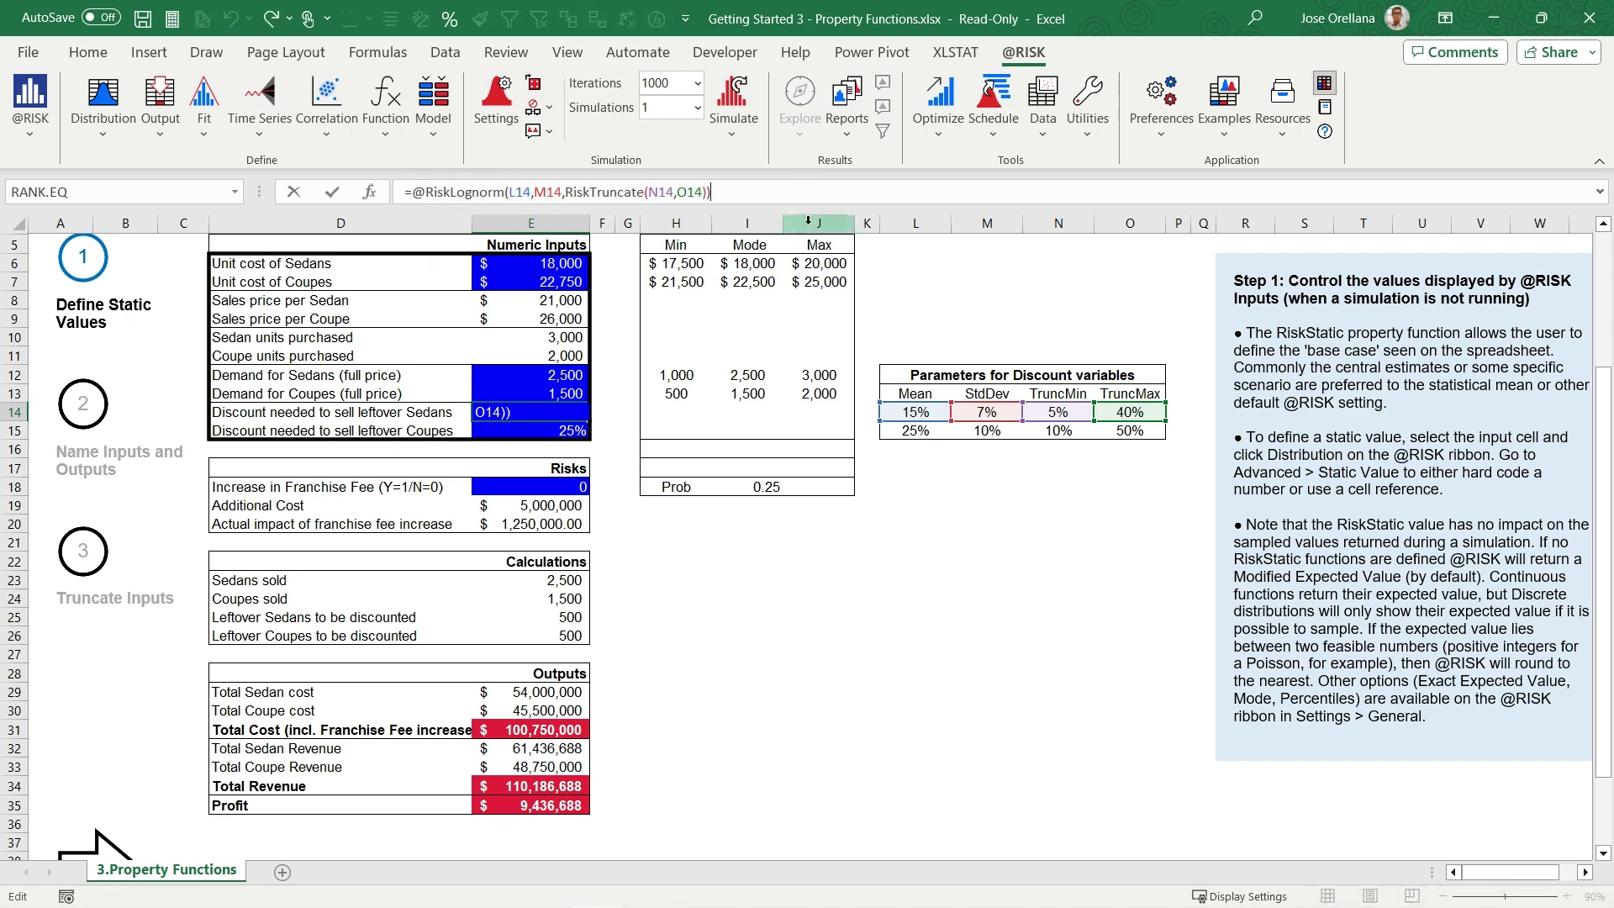
pyautogui.press('Return')
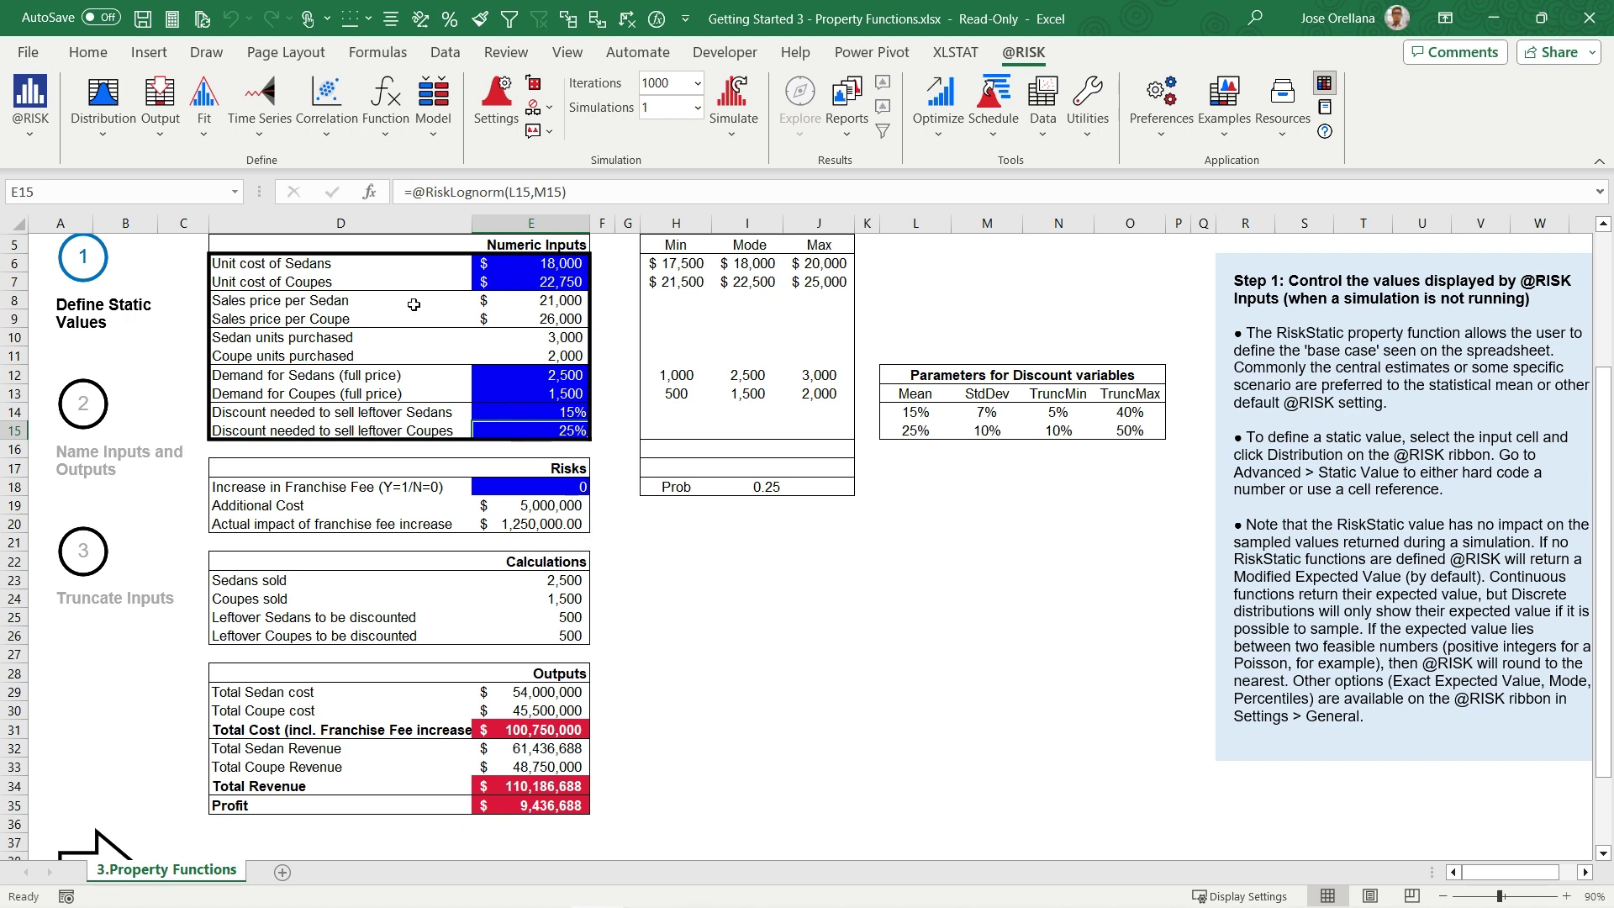
pyautogui.click(325, 131)
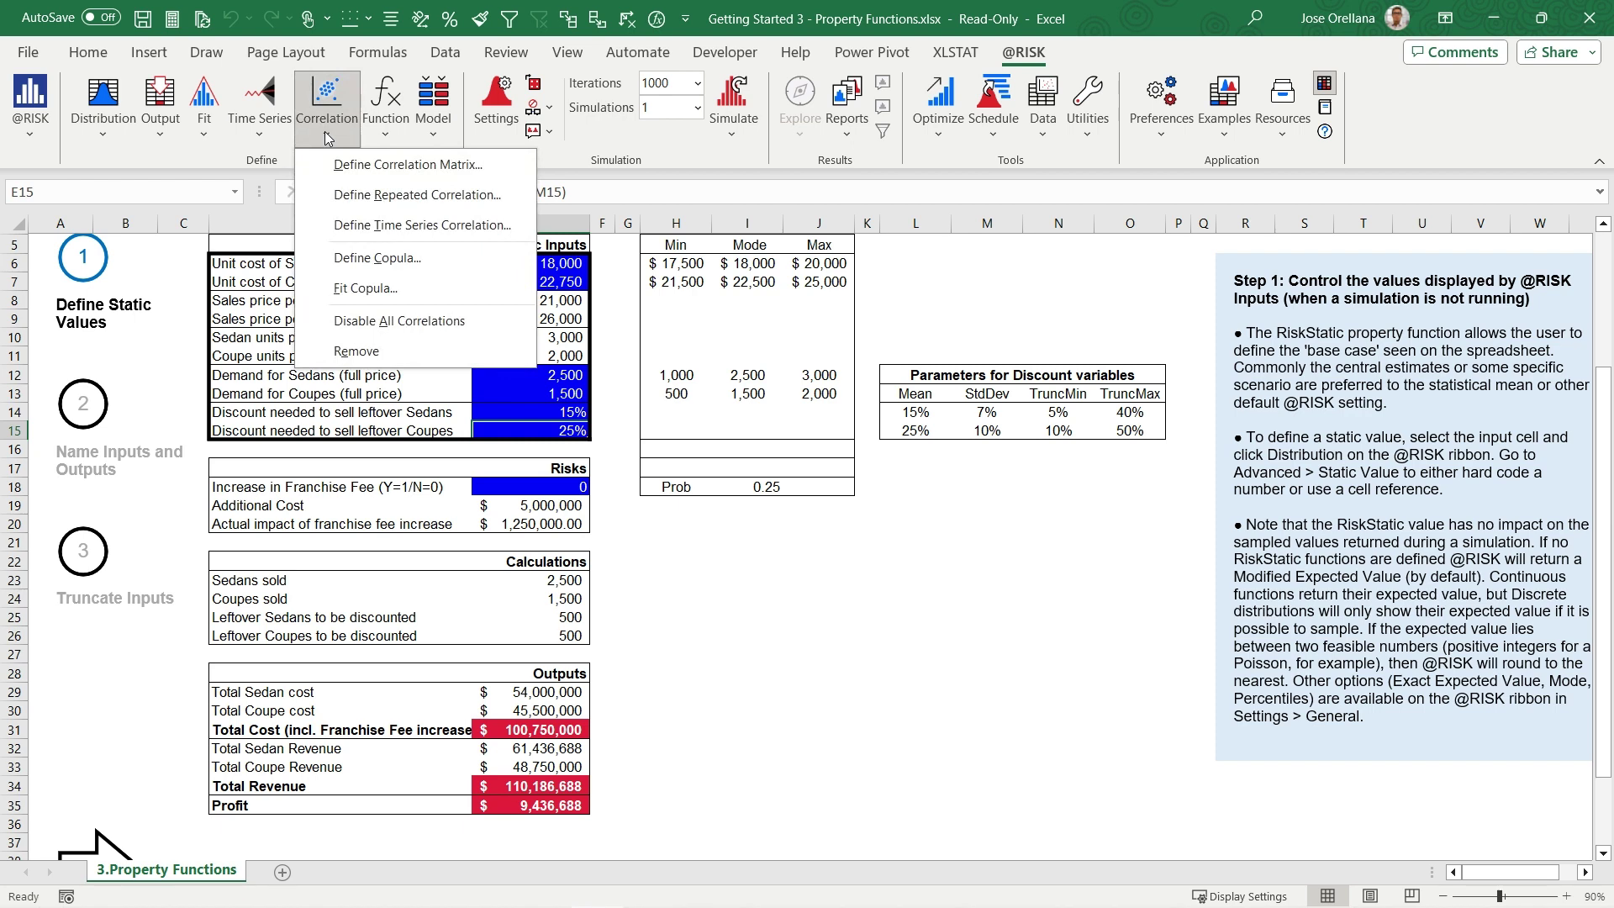
pyautogui.click(324, 131)
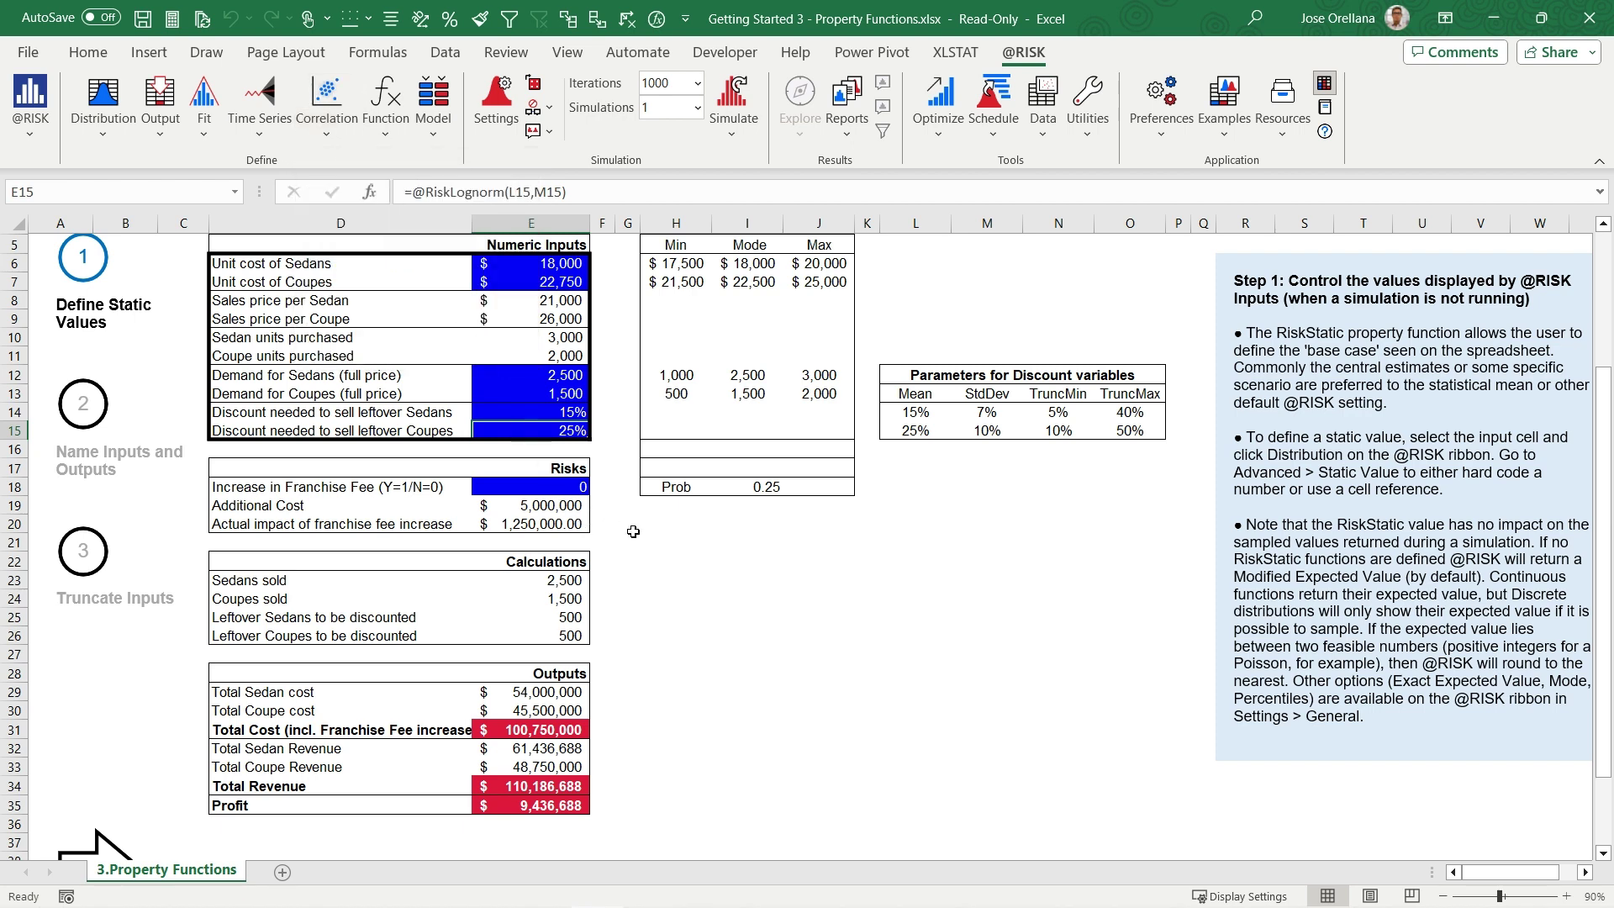
# Select the Profit output in cell E35 to view its RiskOutput formula
pyautogui.click(569, 814)
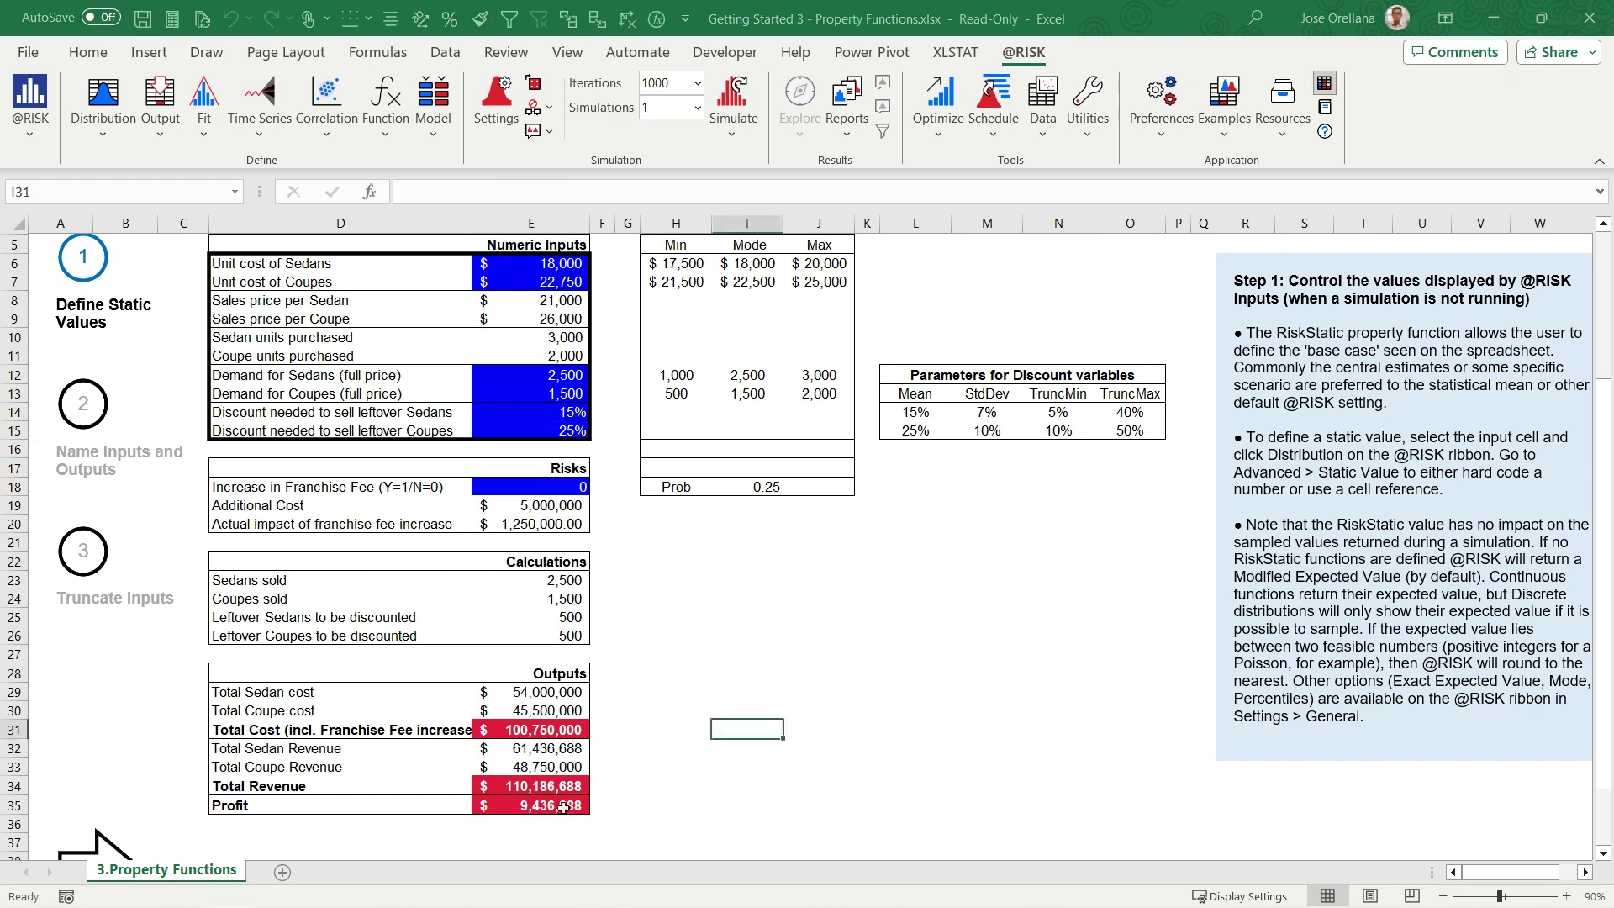
pyautogui.click(563, 807)
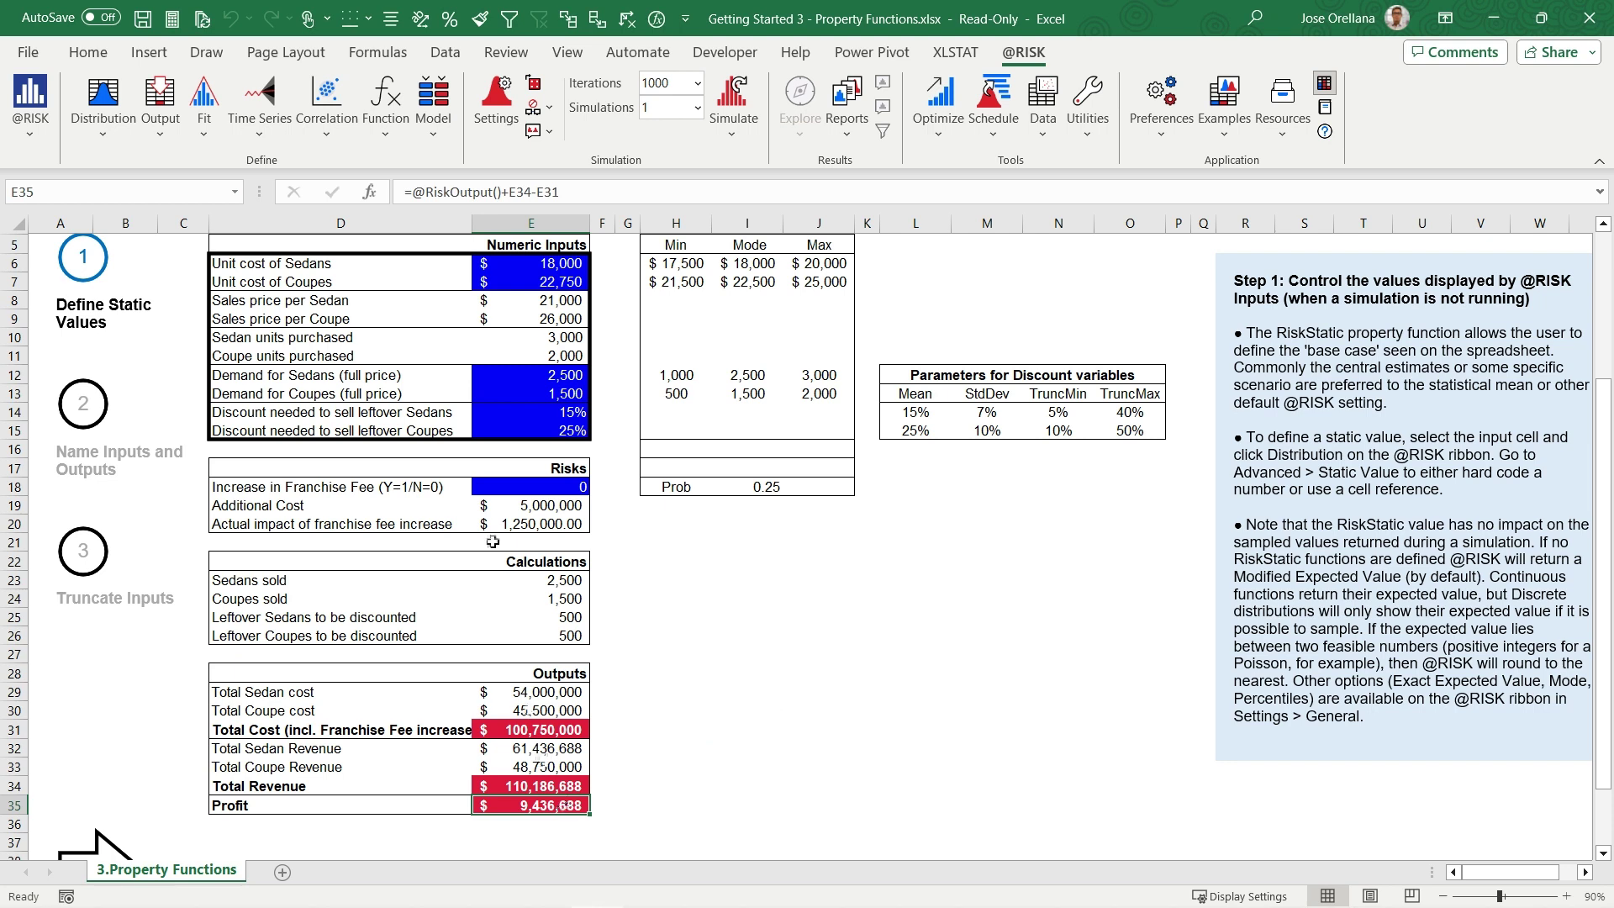
# Link the name of the Profit output in cell E35 to cell D35 through its advanced output properties
pyautogui.click(160, 91)
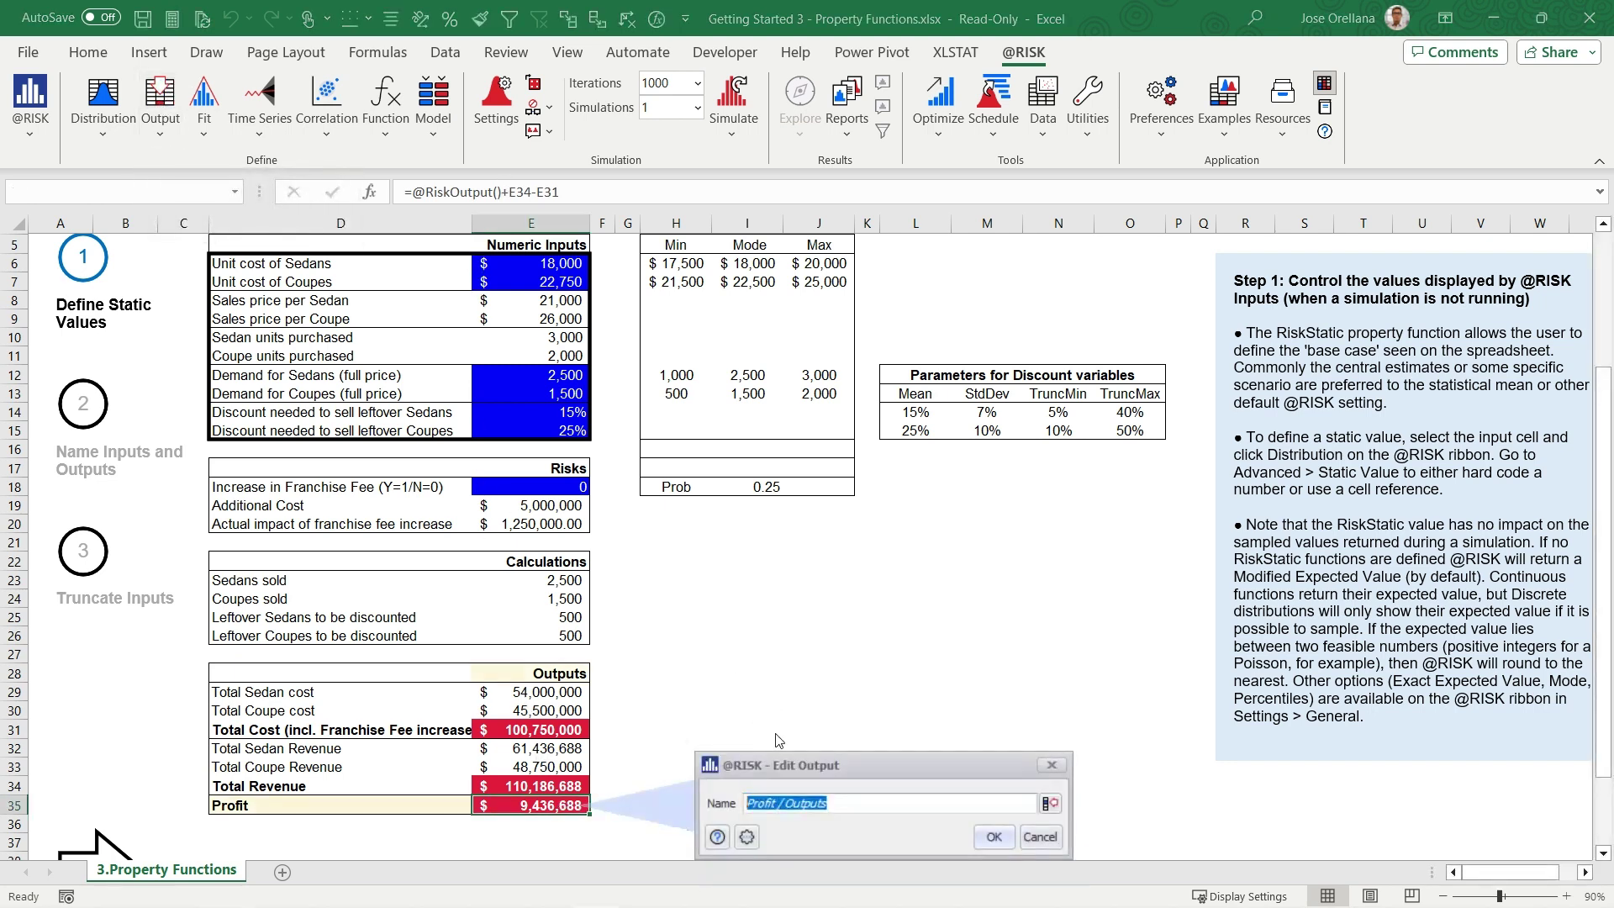
pyautogui.moveTo(805, 764); pyautogui.dragTo(768, 528)
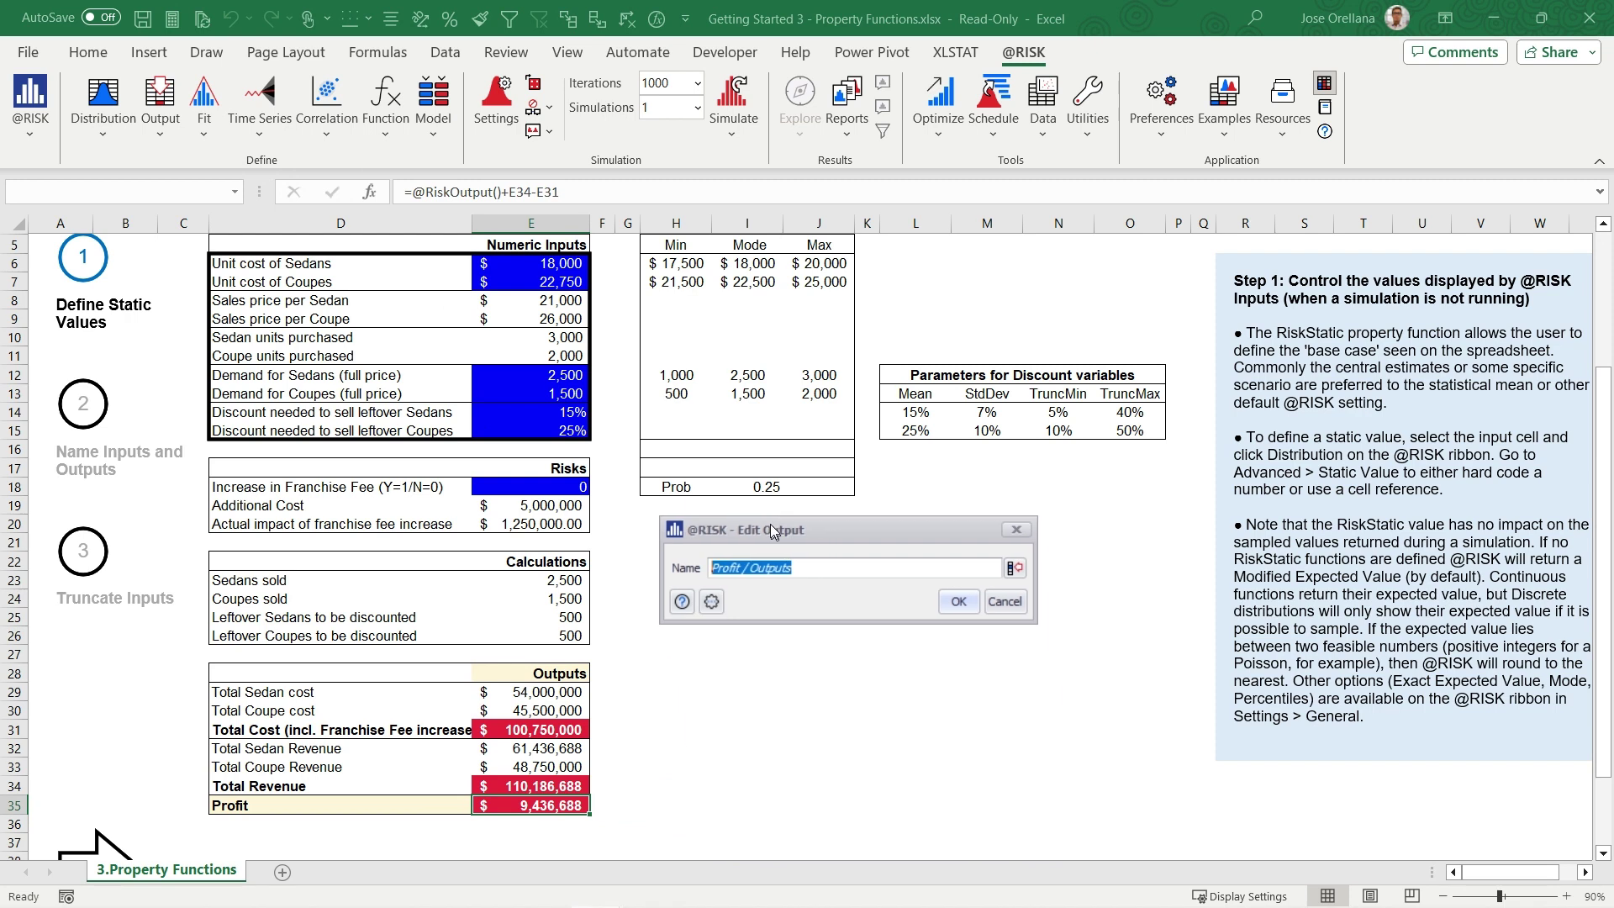
pyautogui.click(710, 600)
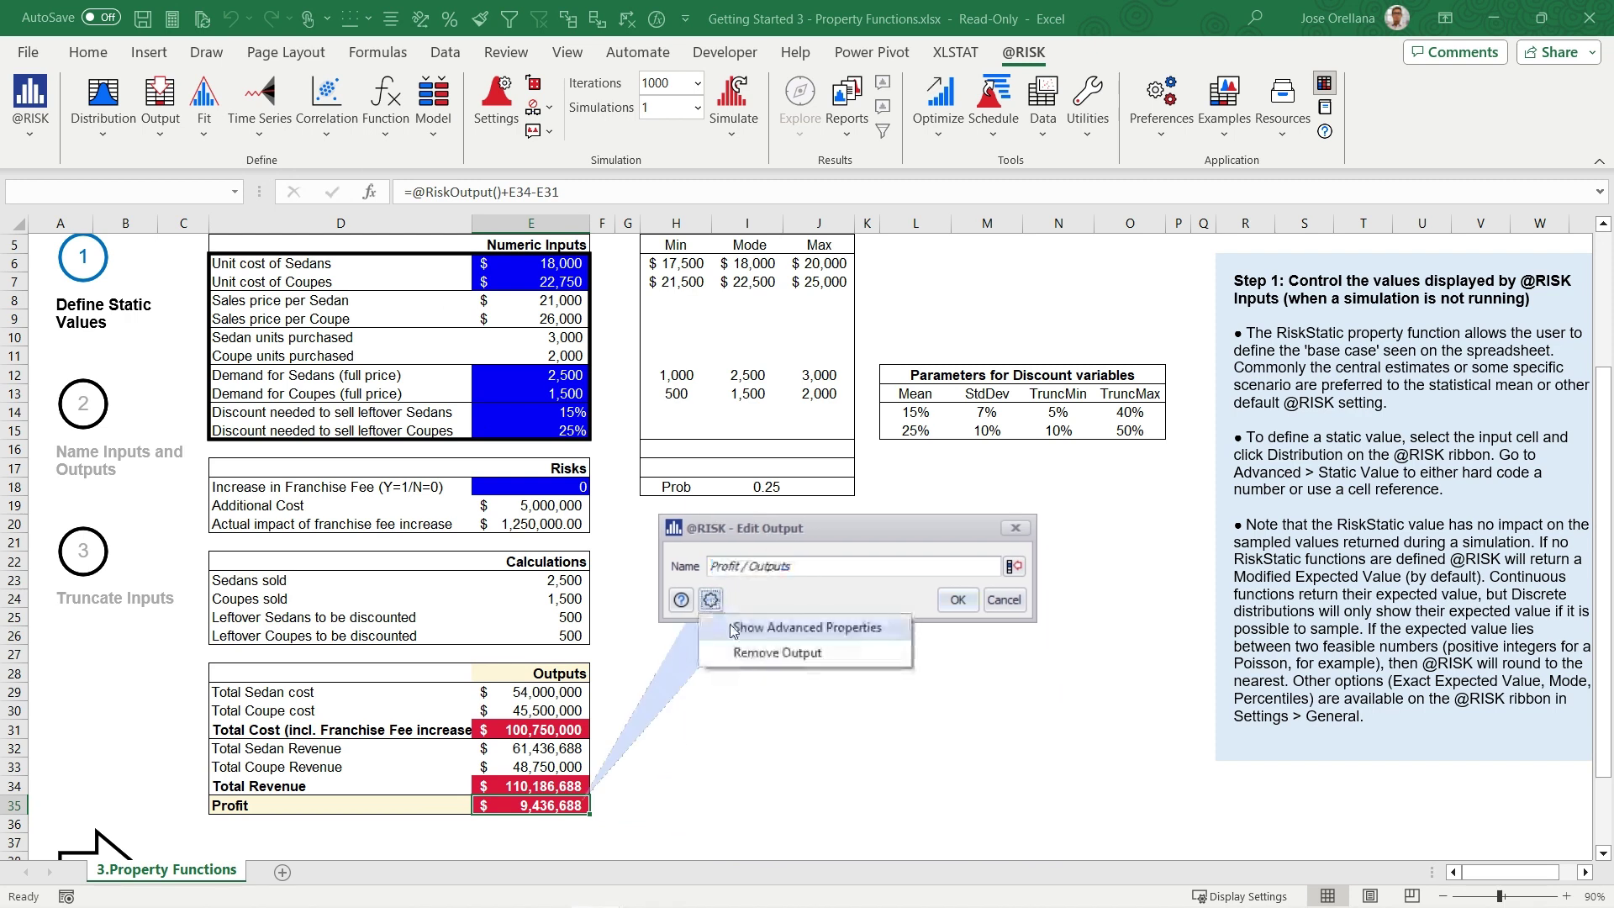
pyautogui.click(733, 630)
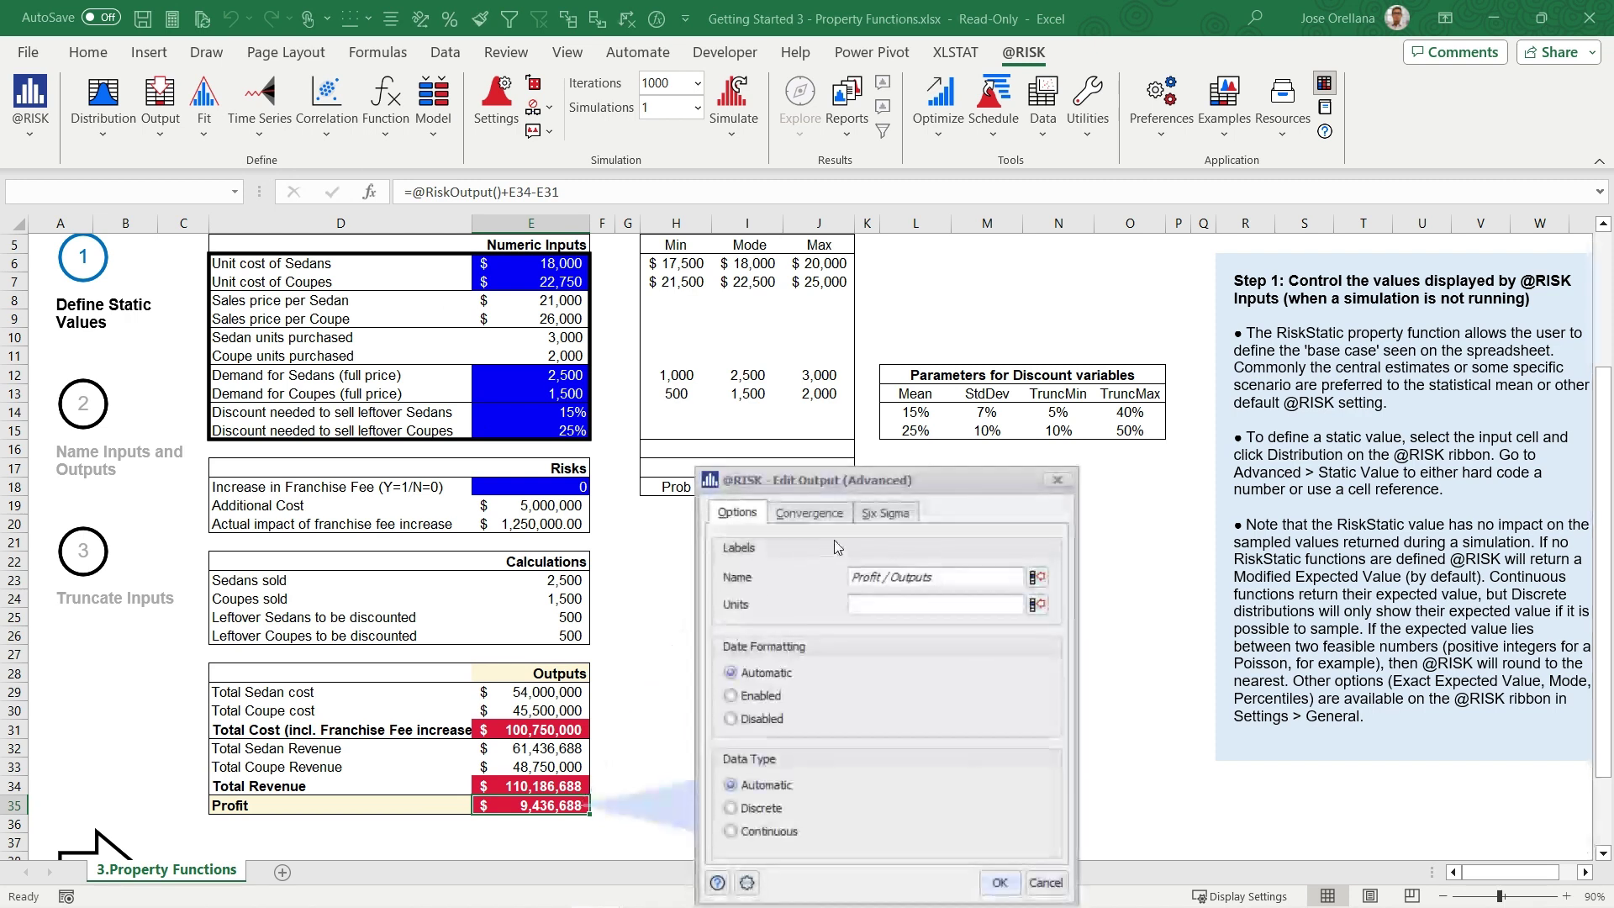
pyautogui.click(1039, 577)
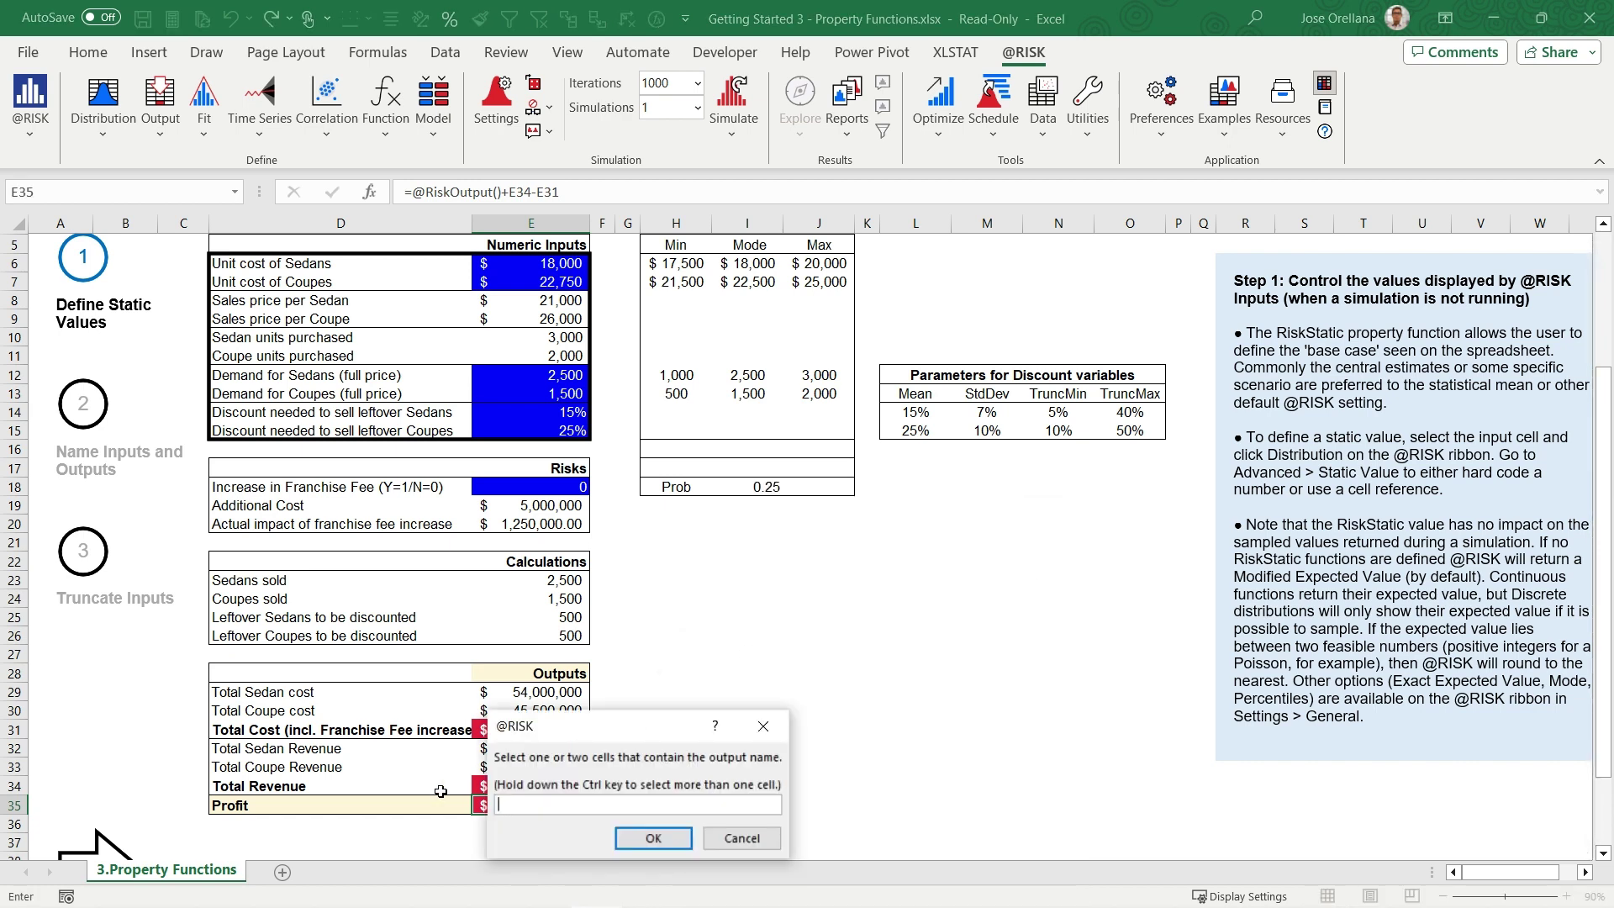
pyautogui.click(378, 805)
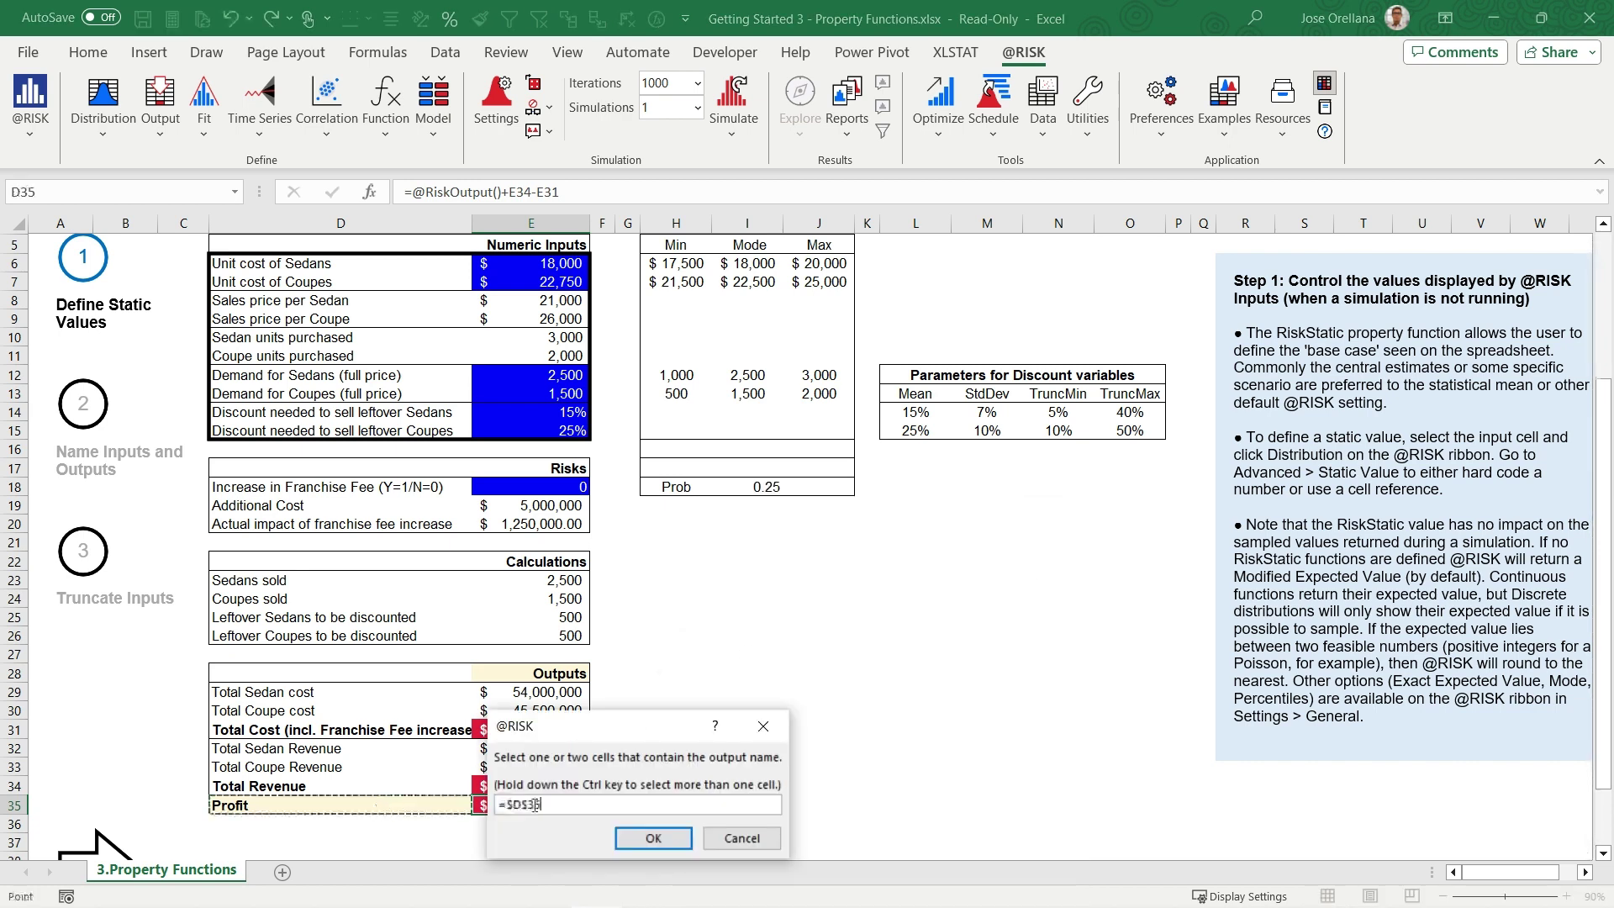
pyautogui.click(635, 835)
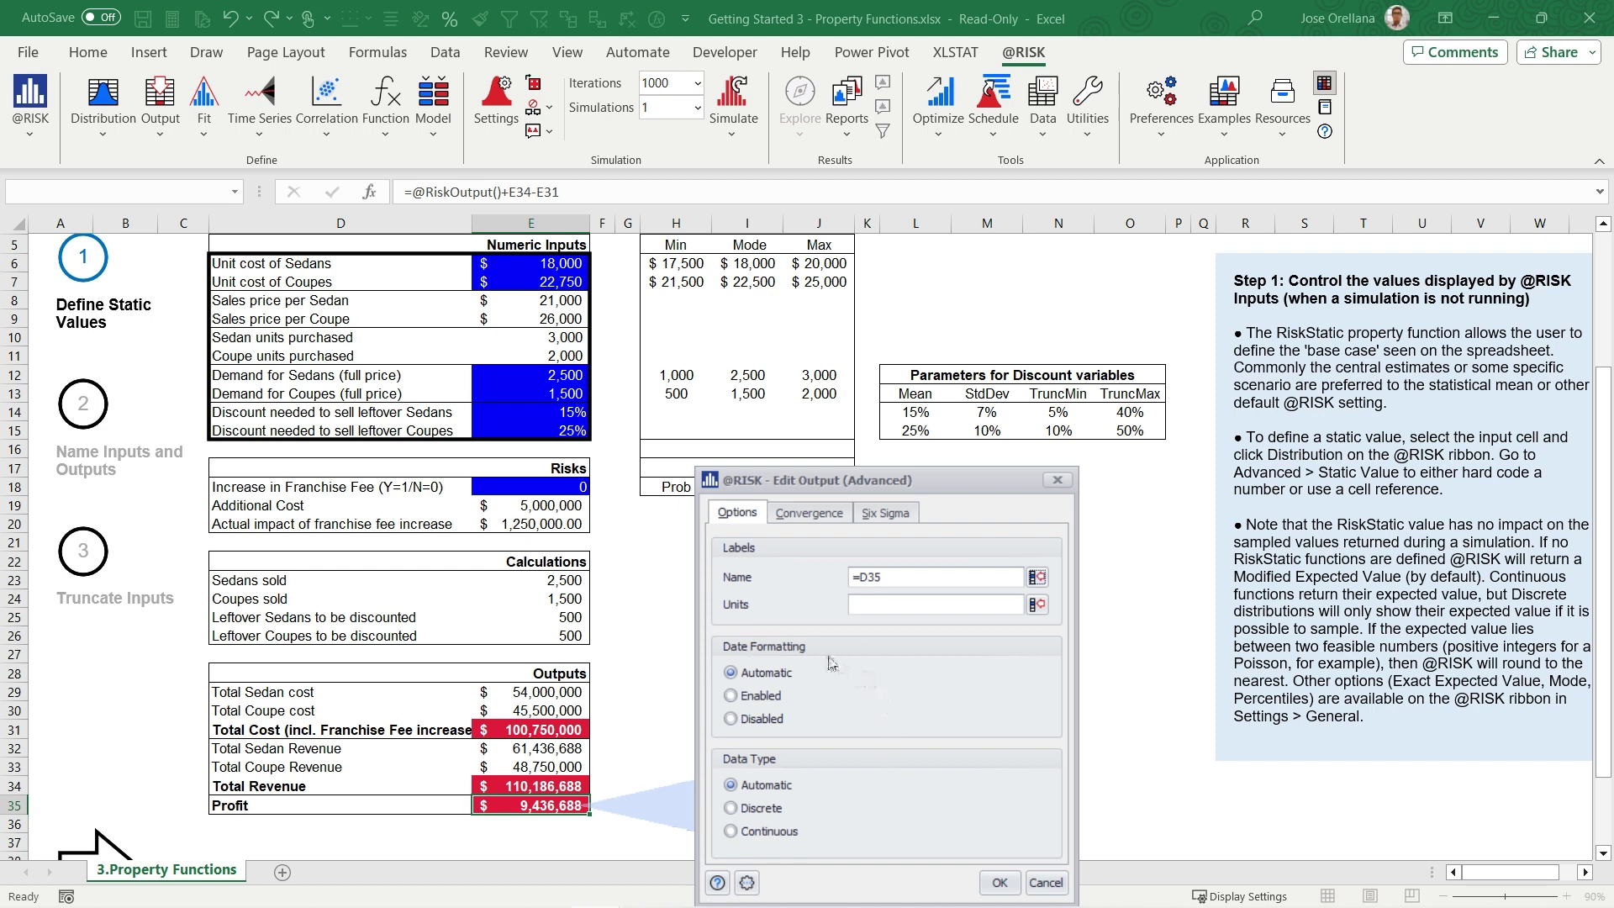
# Review the Profit output's convergence and Six Sigma settings, and apply the output definition with its units set to Dollars
pyautogui.click(820, 515)
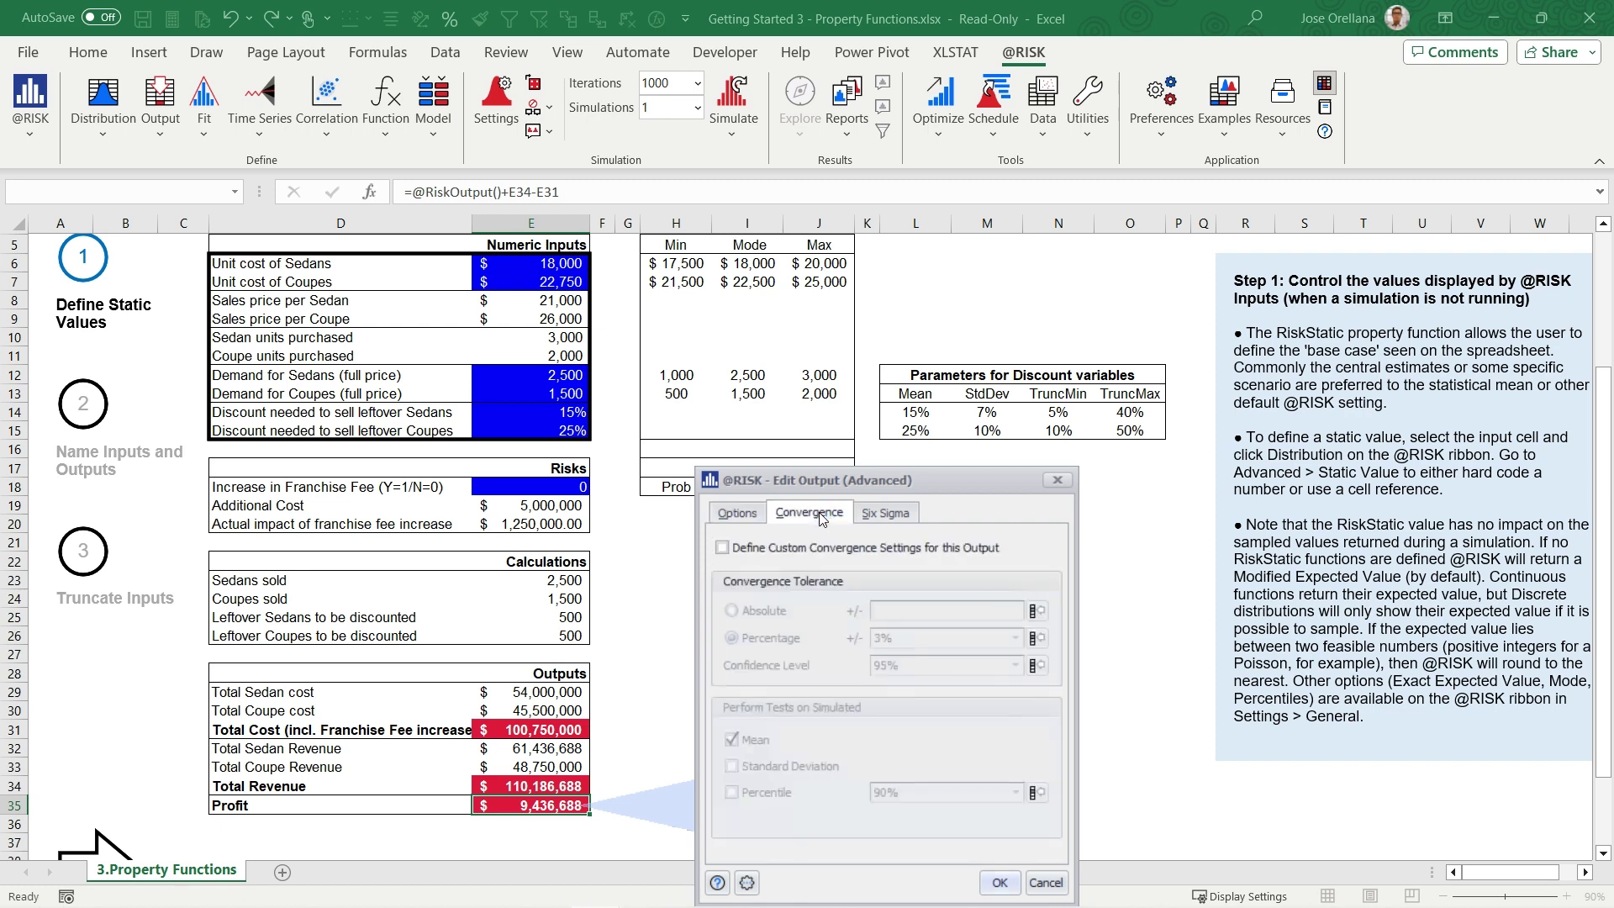
pyautogui.click(889, 512)
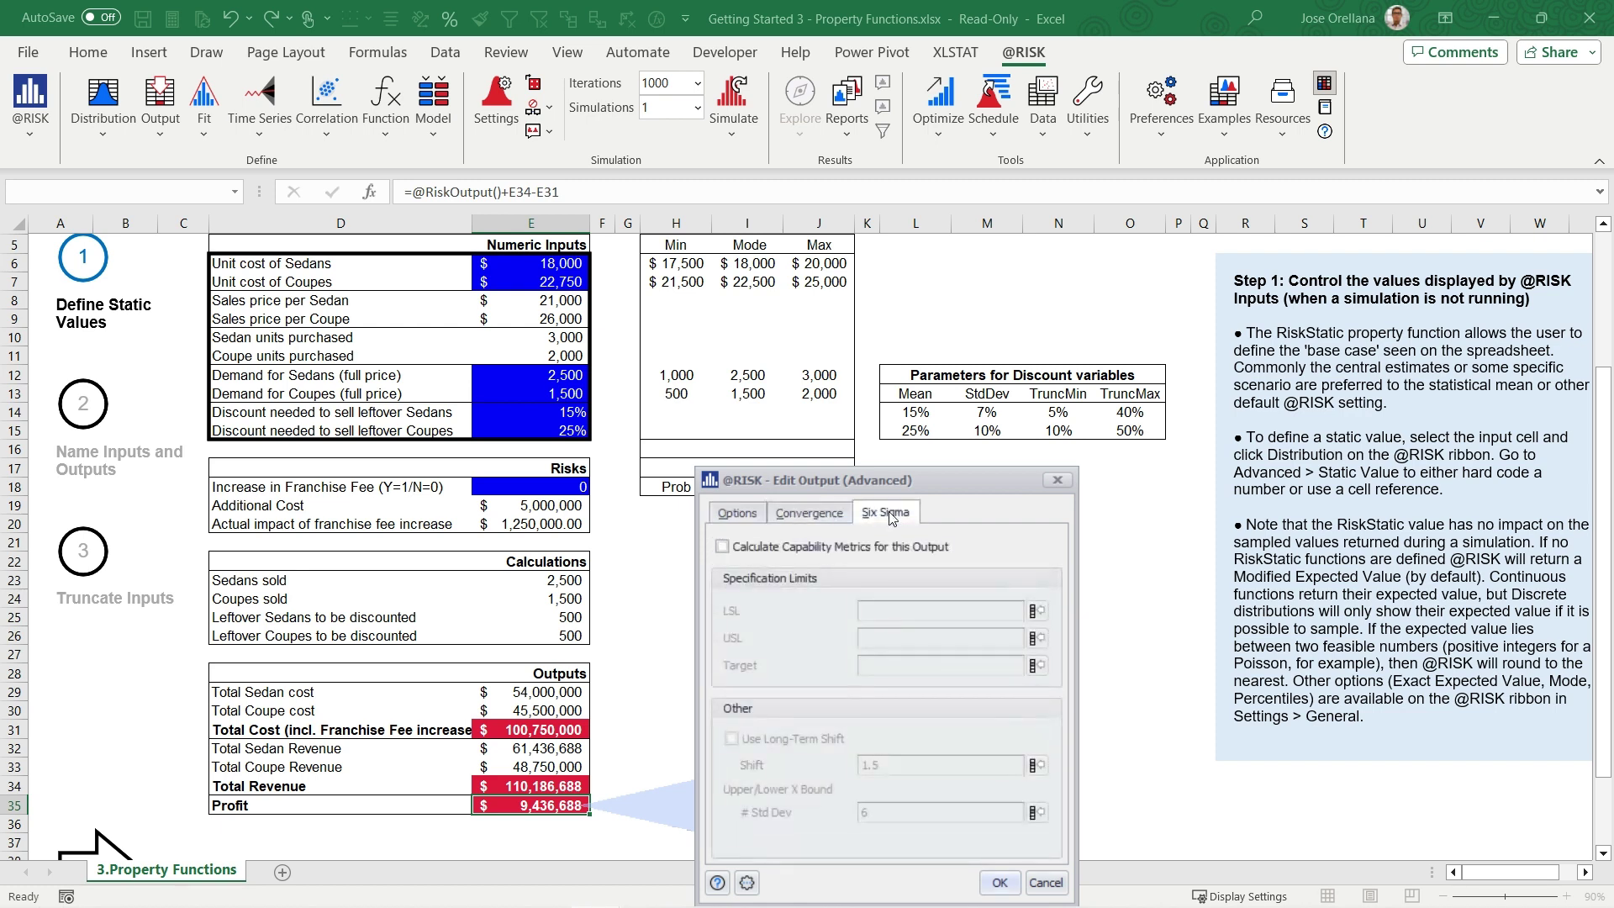
pyautogui.click(727, 514)
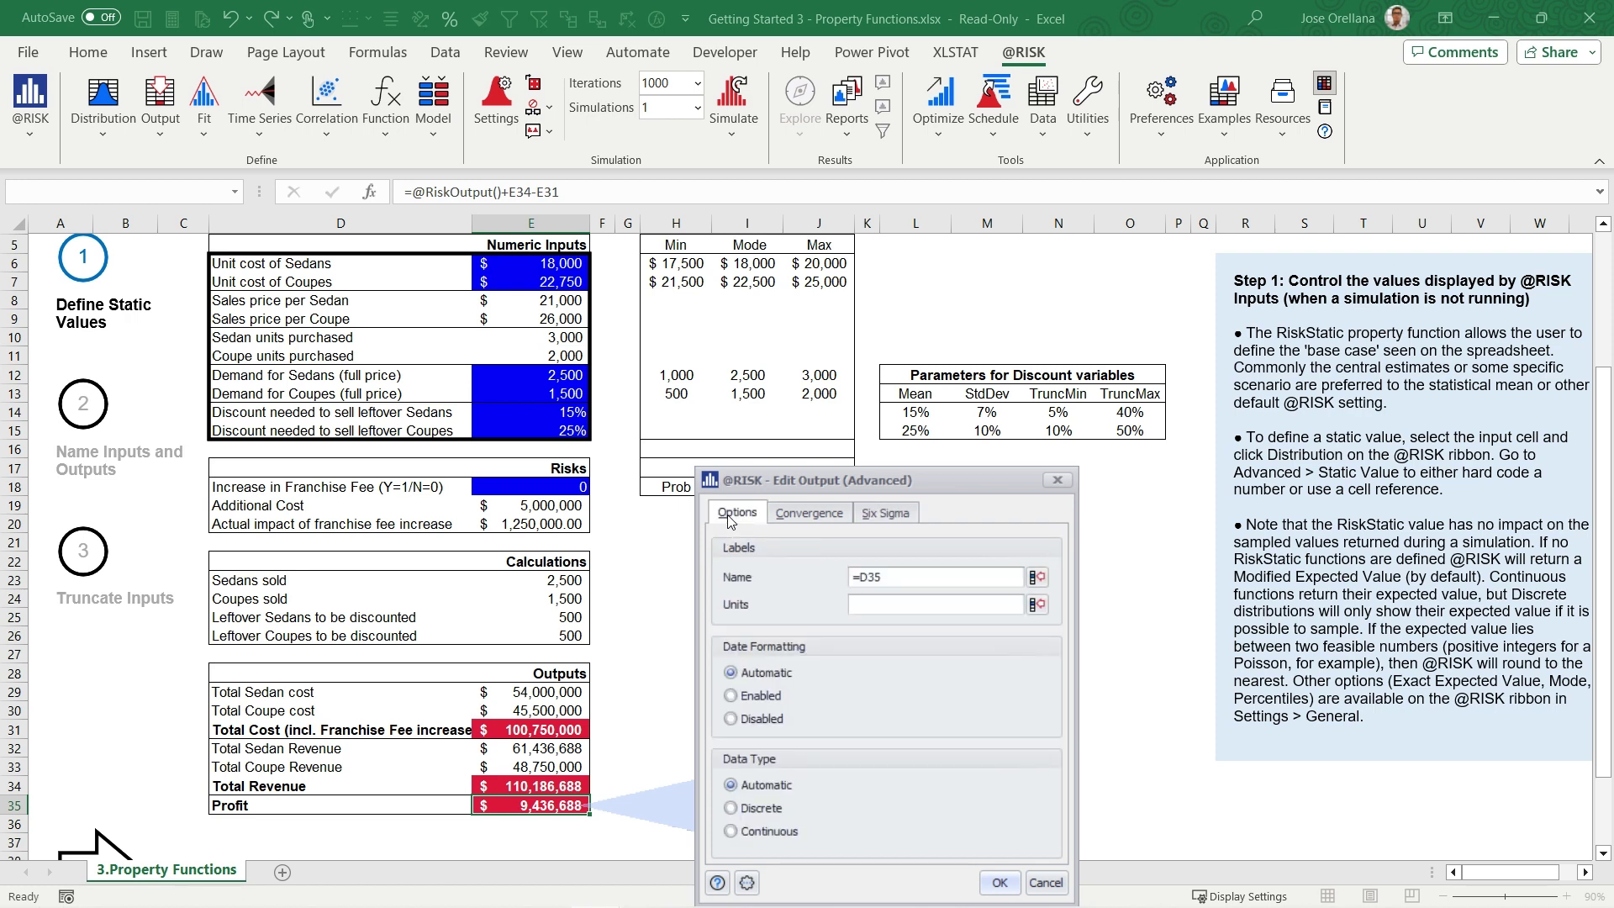
pyautogui.click(864, 606)
pyautogui.press('Return')
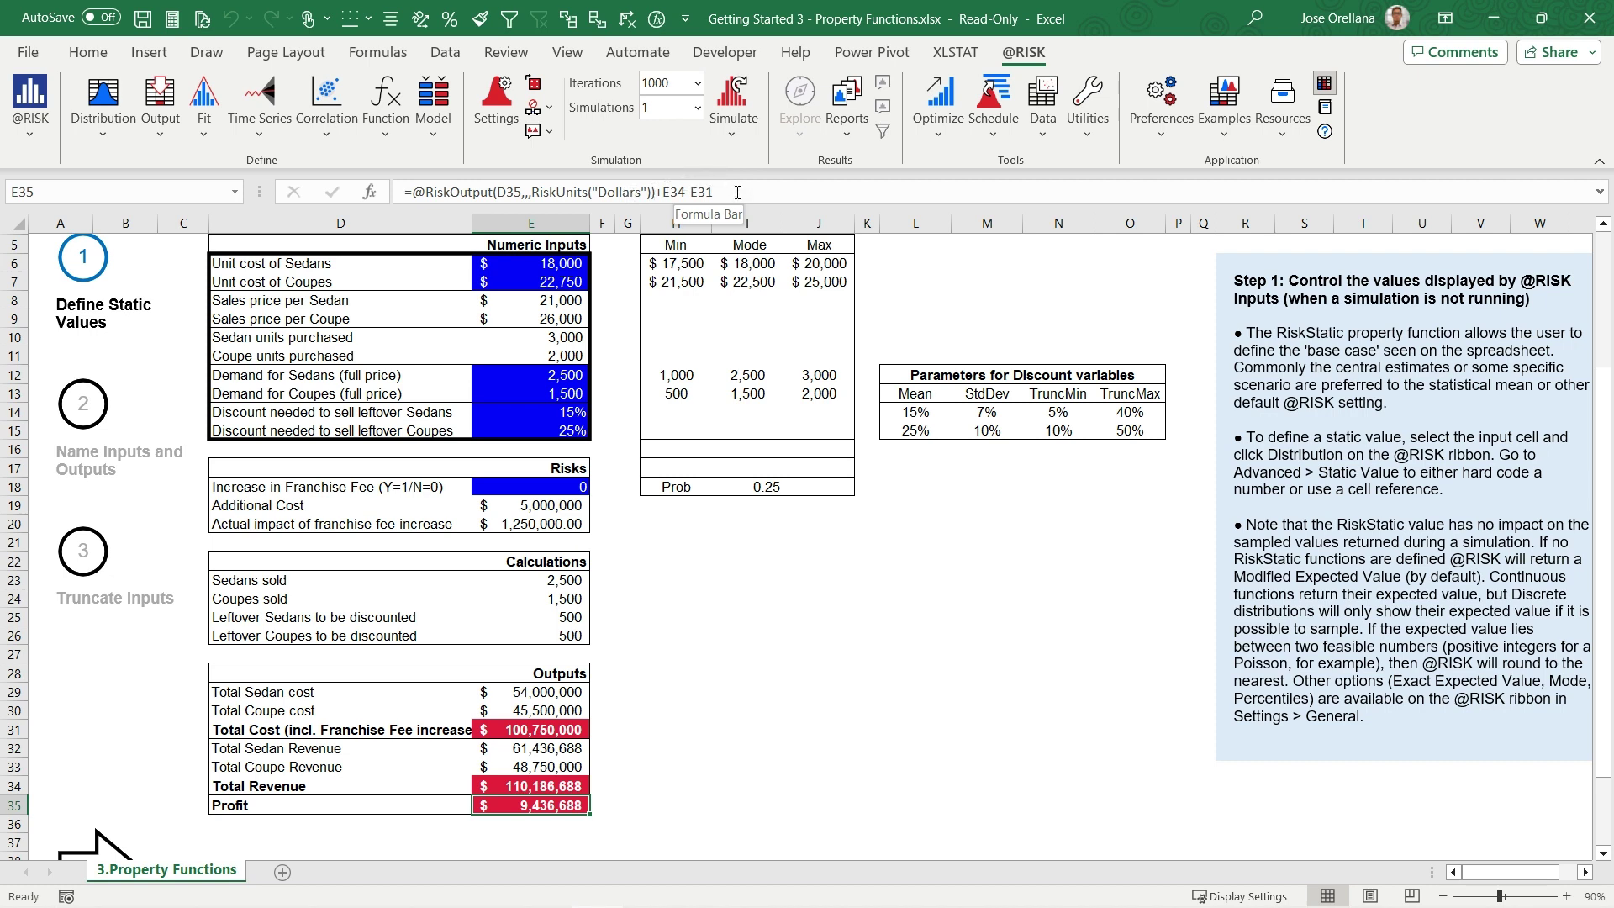
pyautogui.click(745, 580)
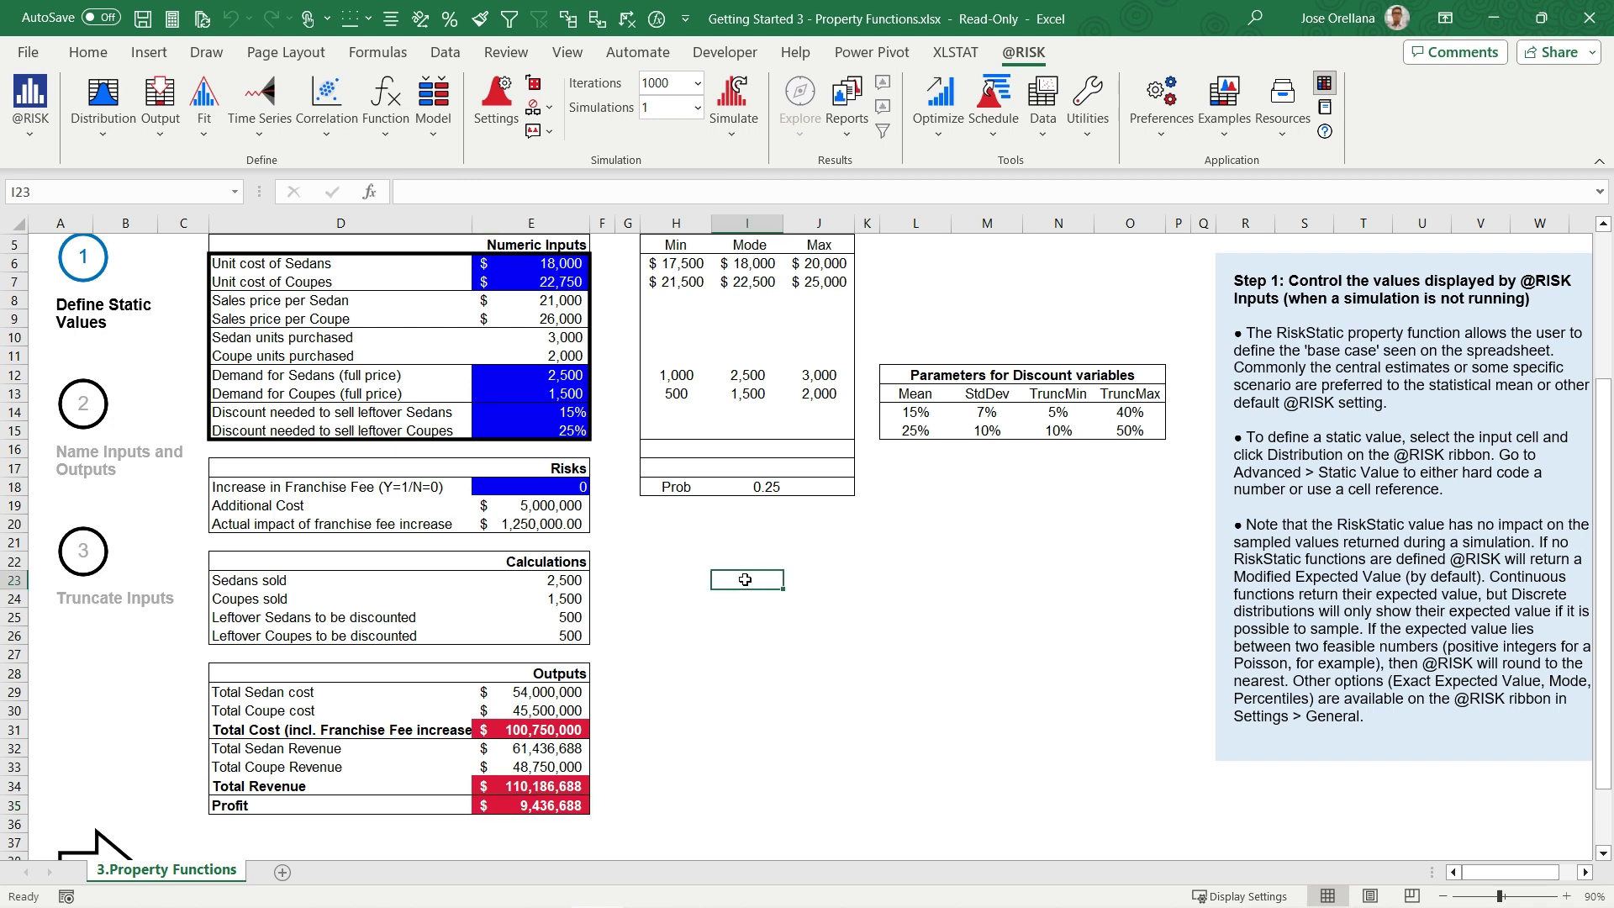